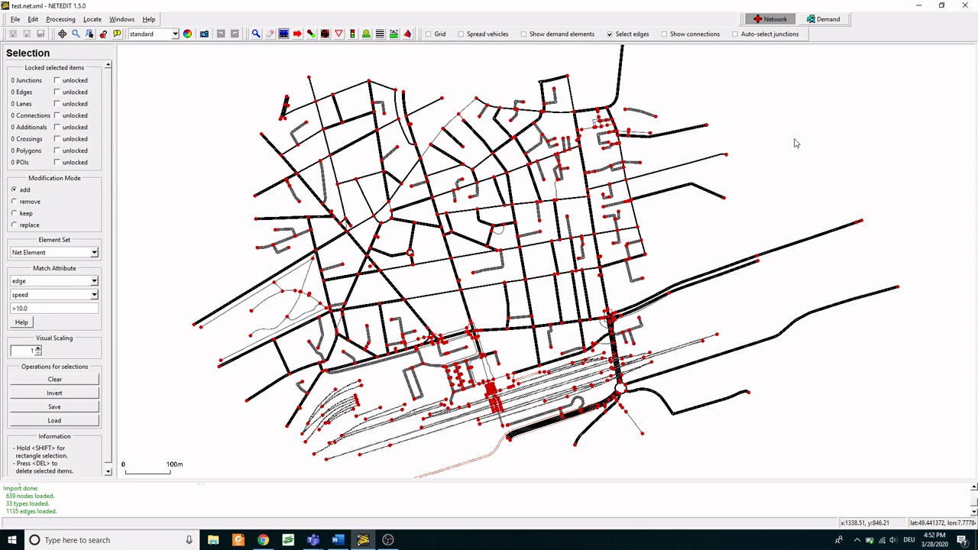
- Switch to the NETEDIT documentation page on sumo.dlr.de in Chrome
{"action": "left_click", "coordinate": [263, 540]}
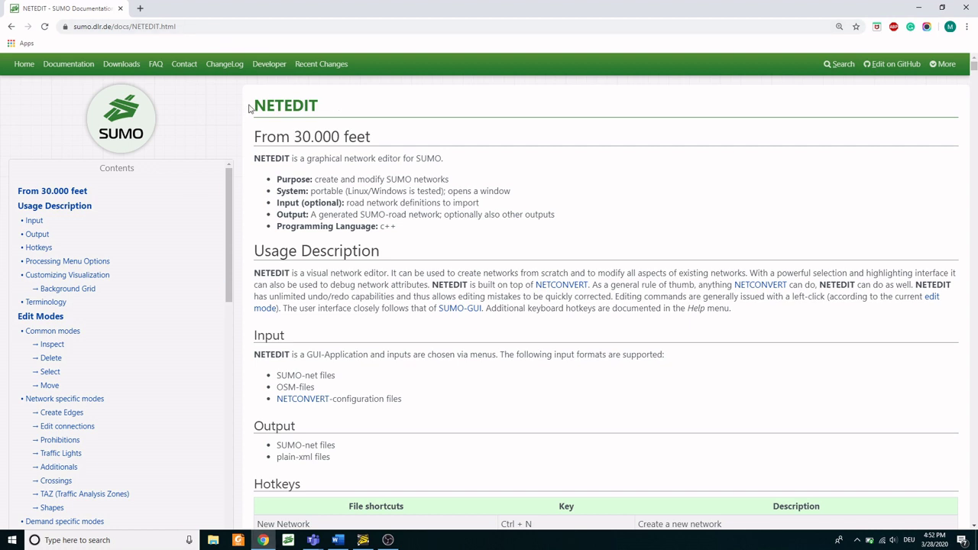
{"action": "left_click_drag", "start_coordinate": [252, 106], "coordinate": [334, 104]}
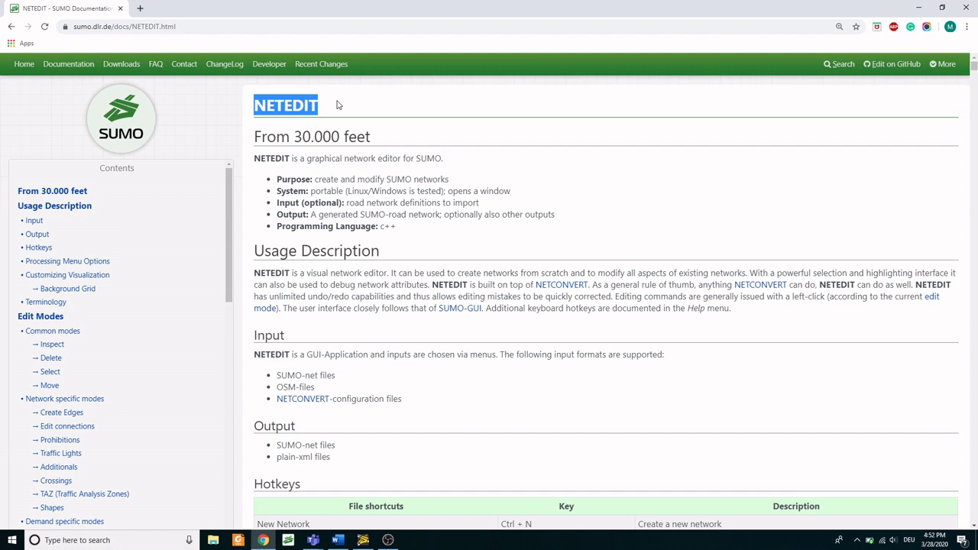
{"action": "left_click", "coordinate": [338, 105]}
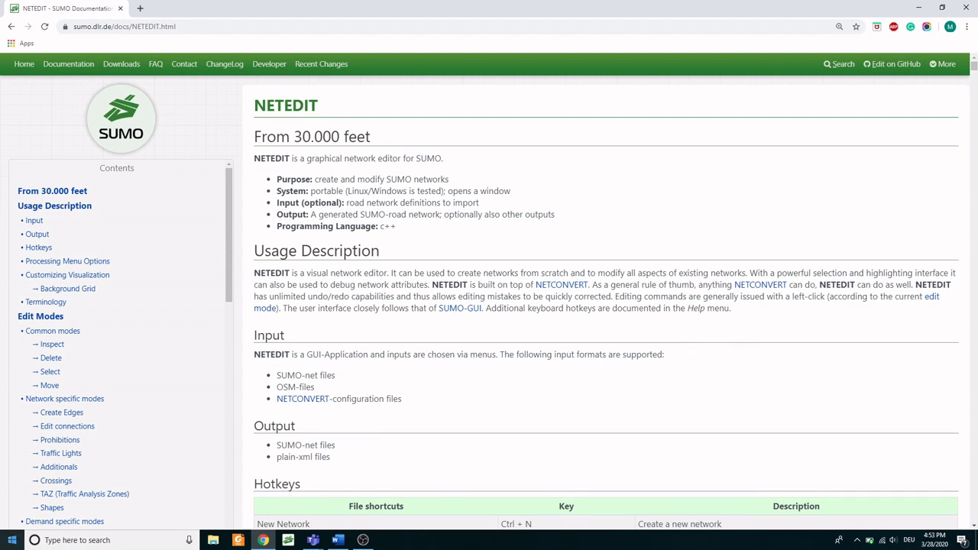
- Start NETEDIT, open the test.net.xml network, then return to the documentation in Chrome
{"action": "left_click", "coordinate": [12, 539]}
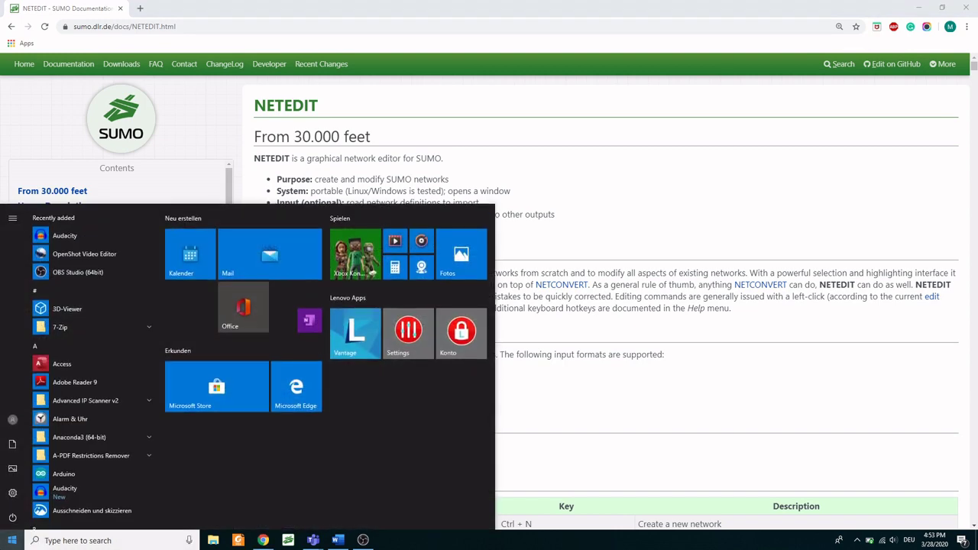
{"action": "type", "text": "n"}
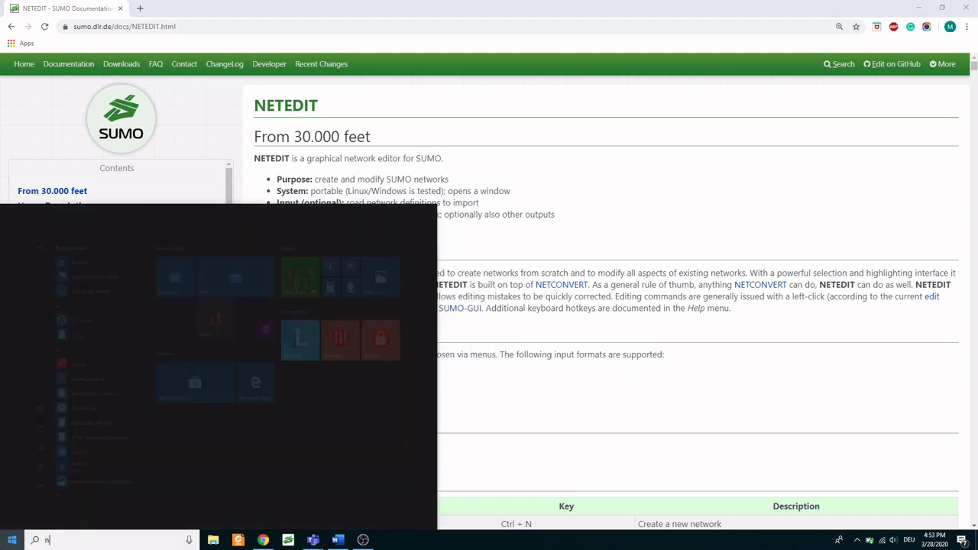
{"action": "type", "text": "etedit"}
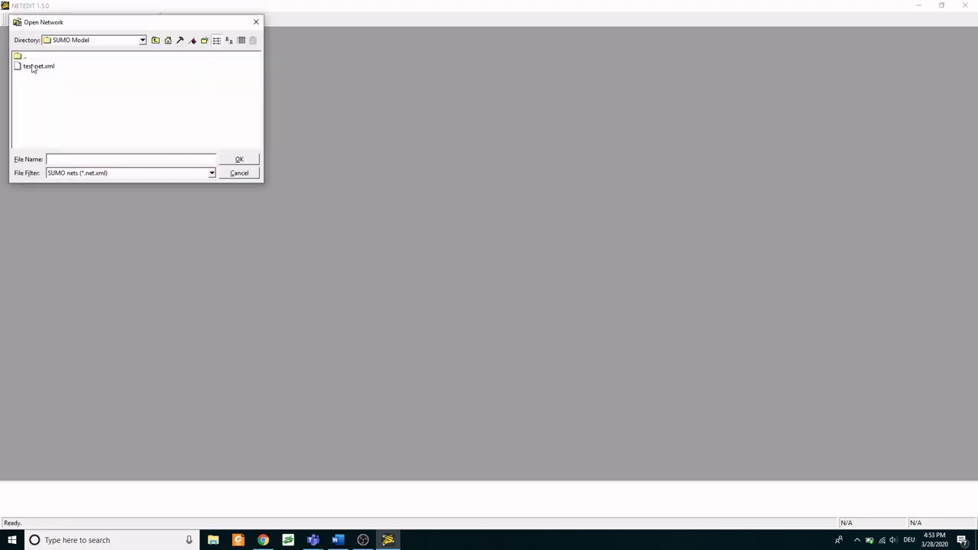
{"action": "left_click", "coordinate": [33, 69]}
{"action": "double_click", "coordinate": [47, 72]}
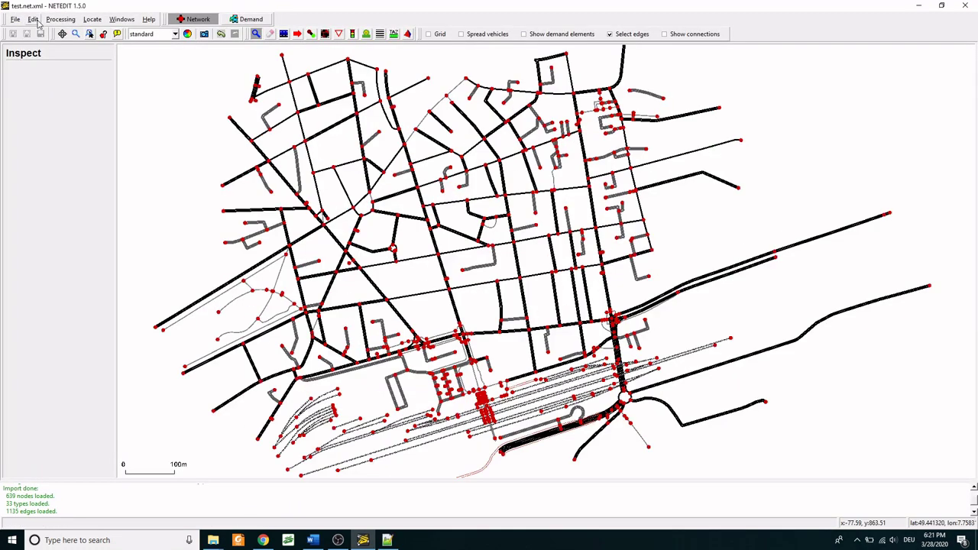
{"action": "left_click", "coordinate": [33, 19]}
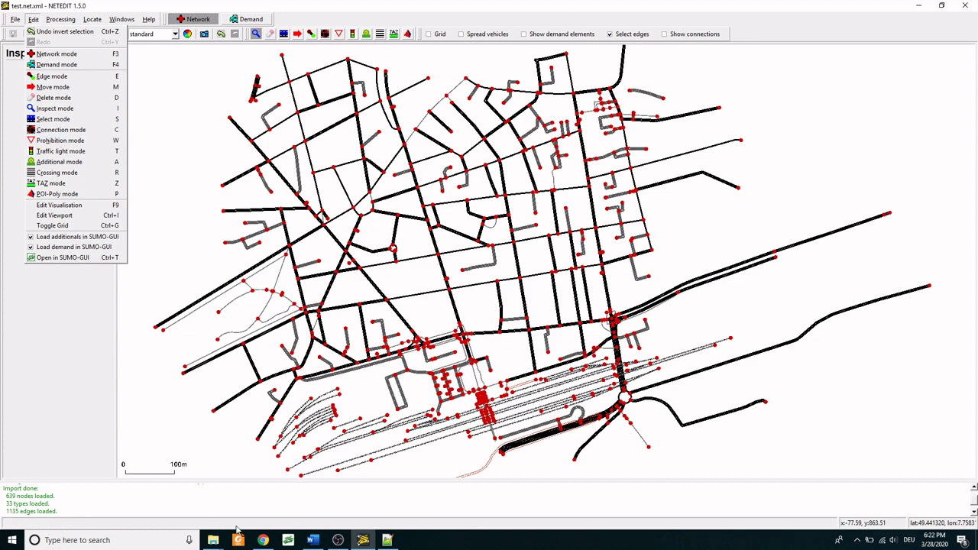
{"action": "left_click", "coordinate": [264, 540]}
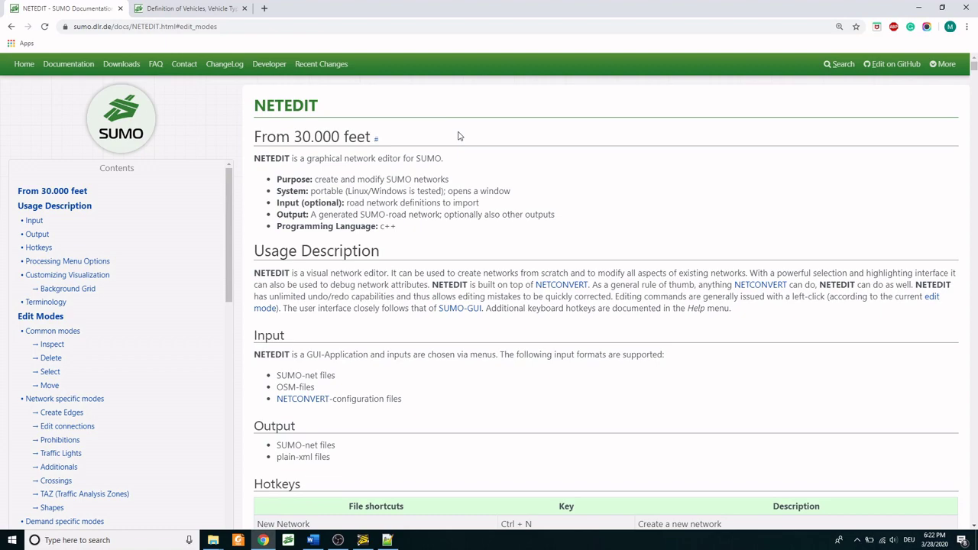
- Scroll the documentation down to the Common modes heading, then return to NETEDIT
{"action": "scroll", "coordinate": [459, 136], "scroll_direction": "down", "scroll_amount": 2}
{"action": "scroll", "coordinate": [458, 137], "scroll_direction": "down", "scroll_amount": 10}
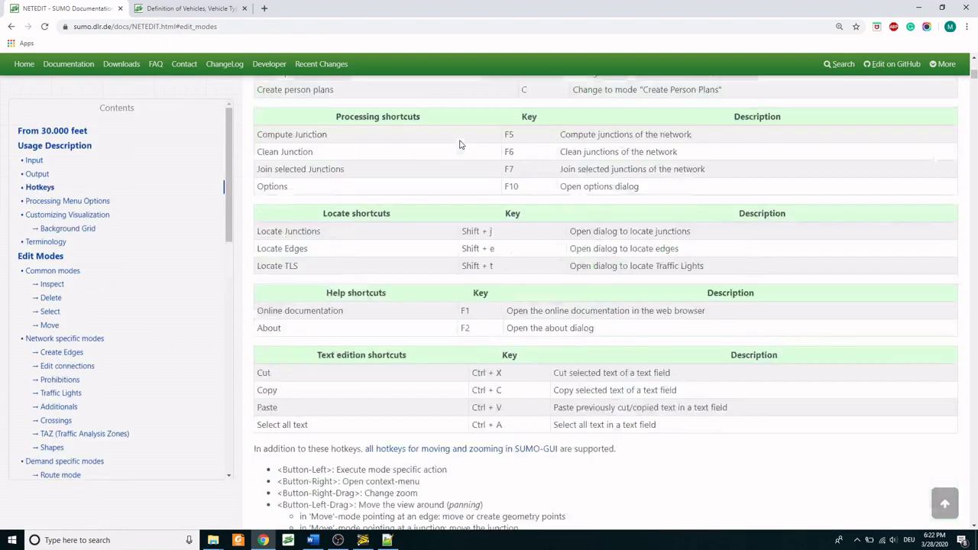
{"action": "scroll", "coordinate": [459, 140], "scroll_direction": "down", "scroll_amount": 6}
{"action": "scroll", "coordinate": [460, 144], "scroll_direction": "down", "scroll_amount": 8}
{"action": "scroll", "coordinate": [451, 147], "scroll_direction": "down", "scroll_amount": 3}
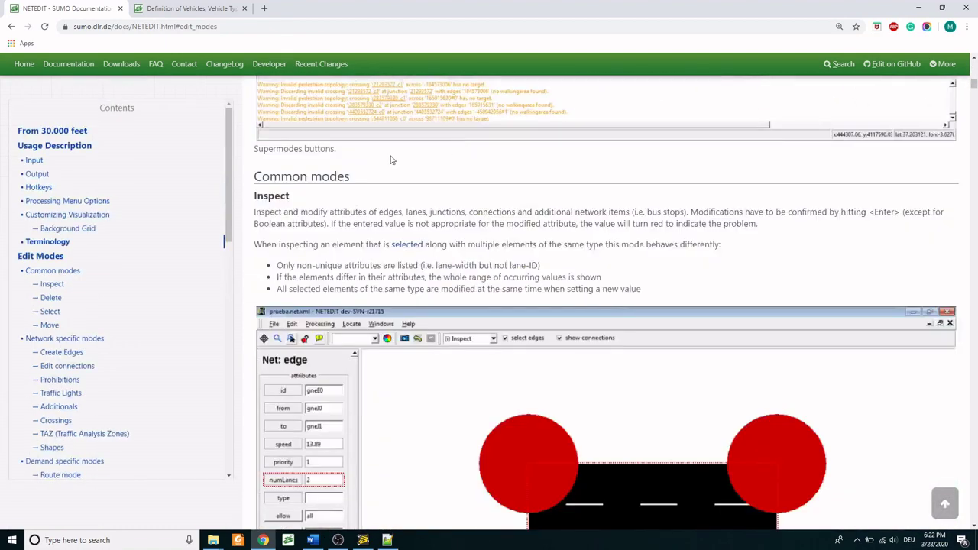
{"action": "left_click_drag", "start_coordinate": [255, 175], "coordinate": [351, 177]}
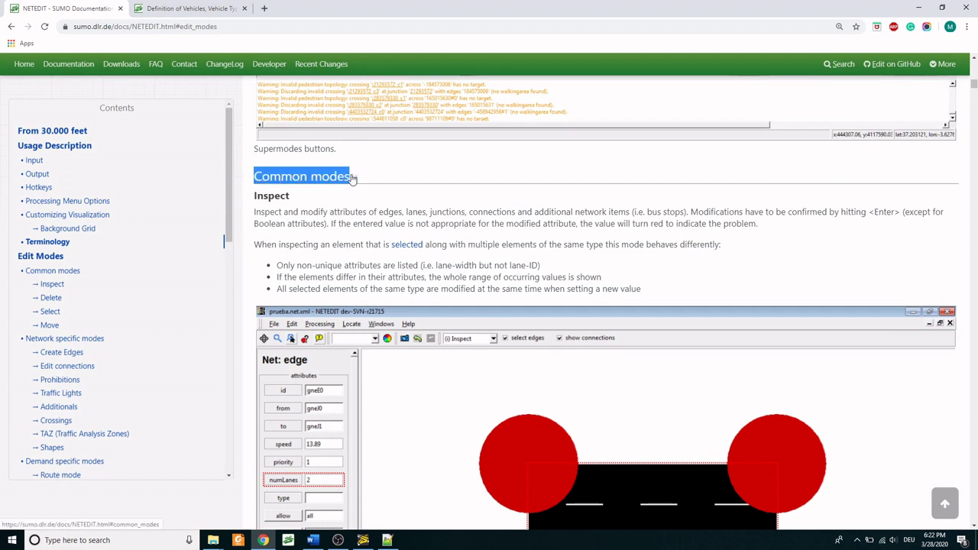
{"action": "left_click", "coordinate": [386, 172]}
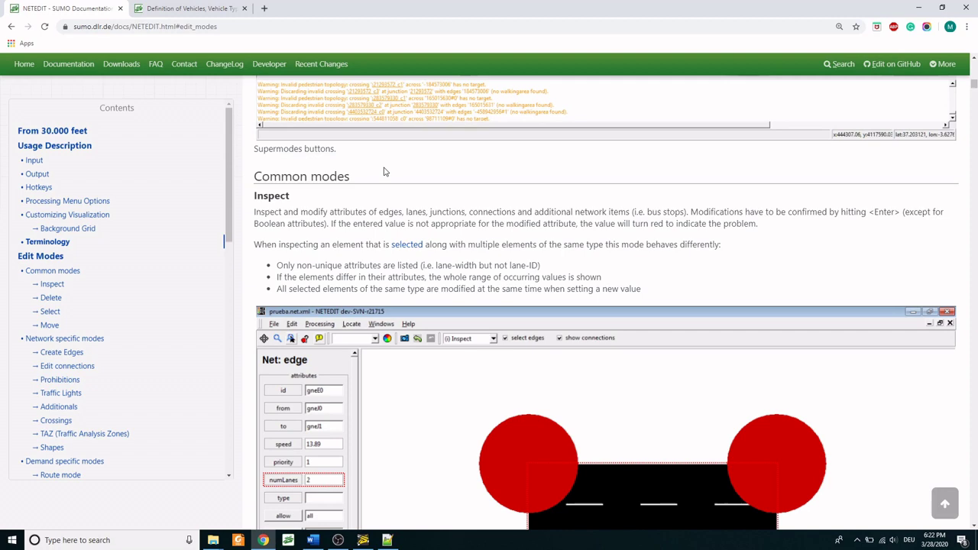
{"action": "key", "text": "alt+Tab"}
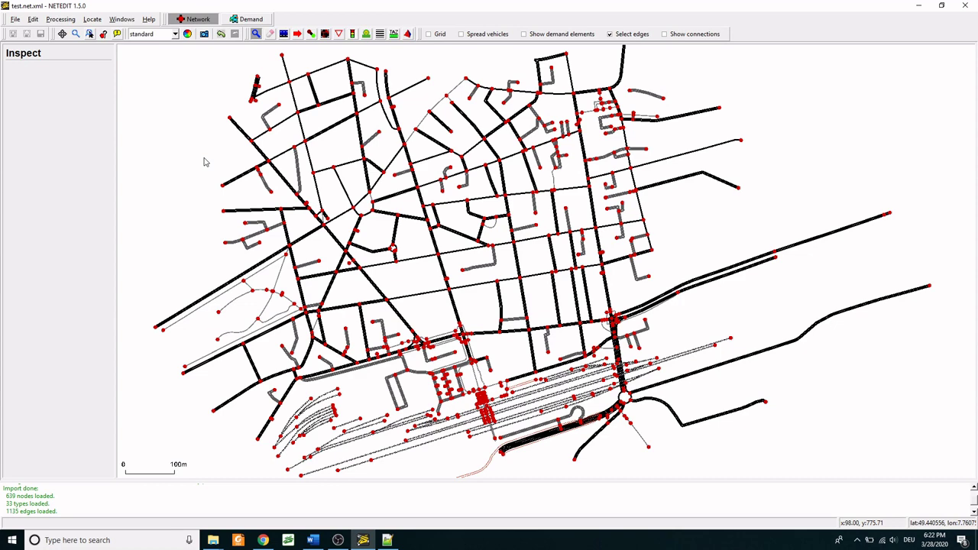
- Switch NETEDIT to Select mode and zoom in on the lower-left area
{"action": "scroll", "coordinate": [204, 161], "scroll_direction": "down", "scroll_amount": 1}
{"action": "left_click", "coordinate": [32, 20]}
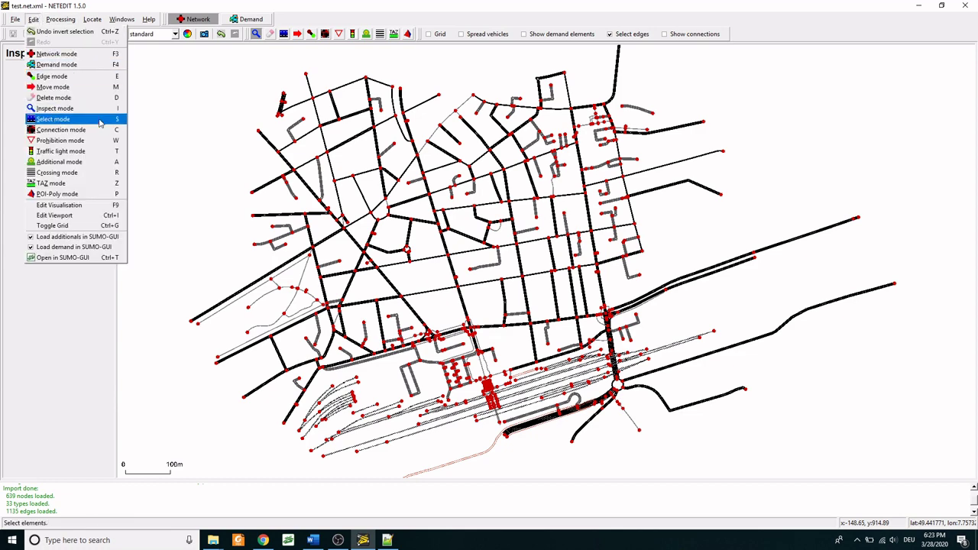
{"action": "left_click", "coordinate": [99, 121]}
{"action": "scroll", "coordinate": [301, 449], "scroll_direction": "up", "scroll_amount": 5}
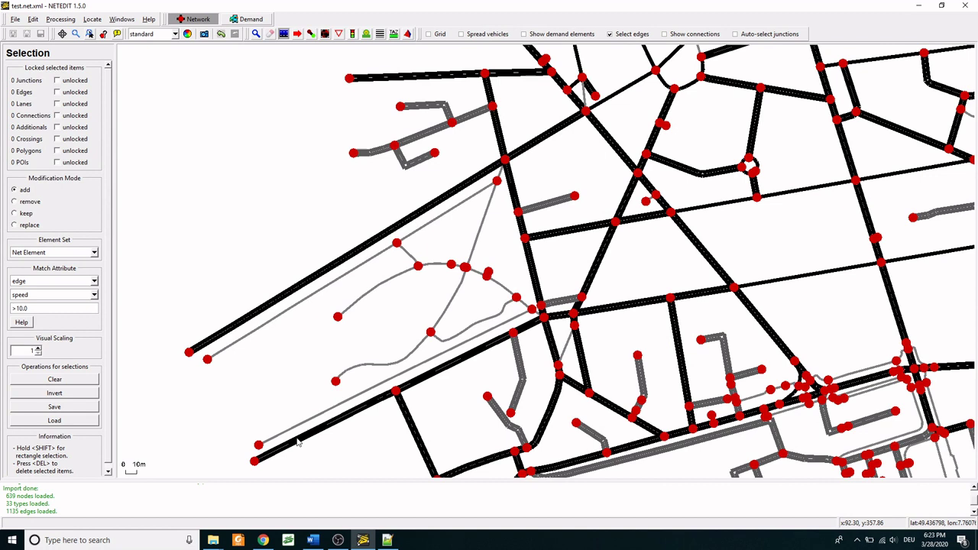
- Select both directions of the two lower-left diagonal road edges, four edges in total
{"action": "left_click", "coordinate": [223, 333]}
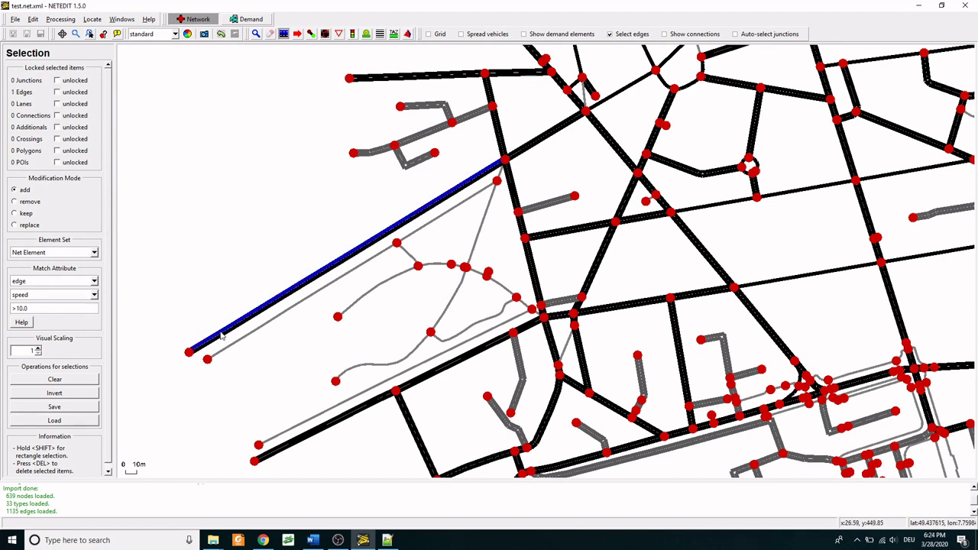
{"action": "left_click", "coordinate": [223, 334]}
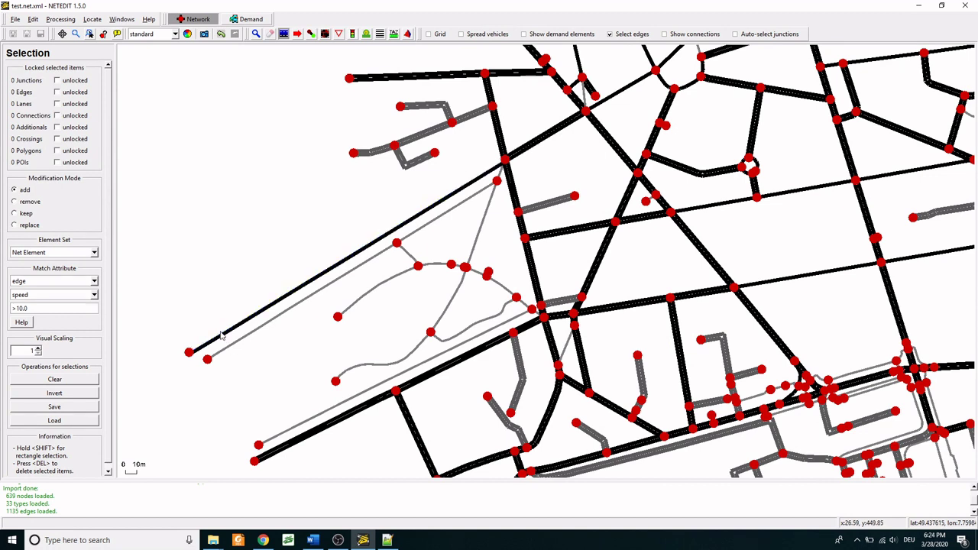
{"action": "left_click", "coordinate": [283, 450]}
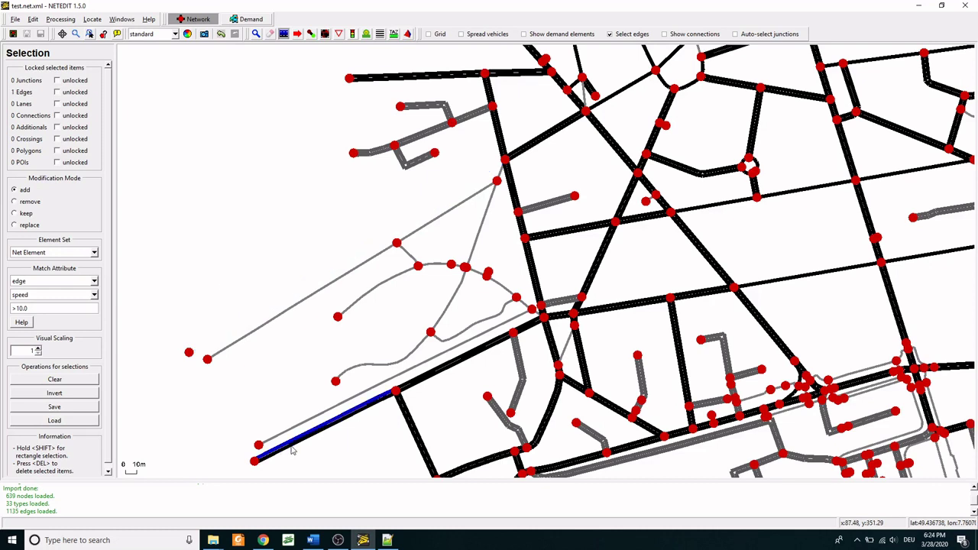
{"action": "left_click", "coordinate": [291, 449]}
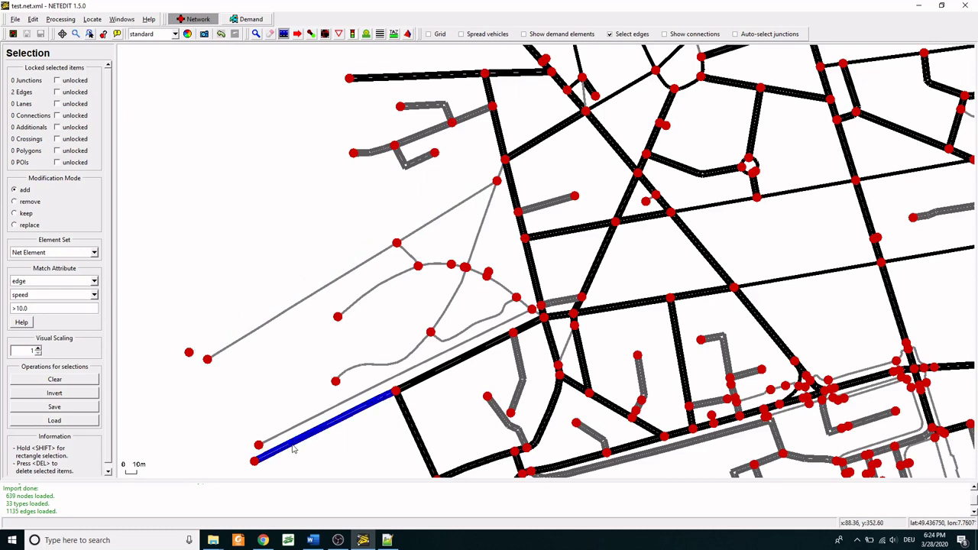
{"action": "left_click", "coordinate": [412, 384]}
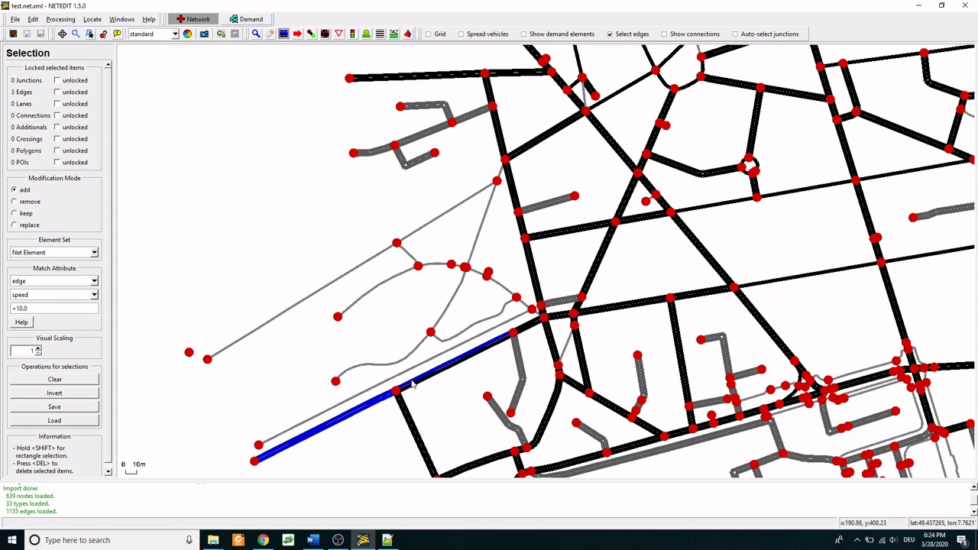
{"action": "left_click", "coordinate": [417, 385]}
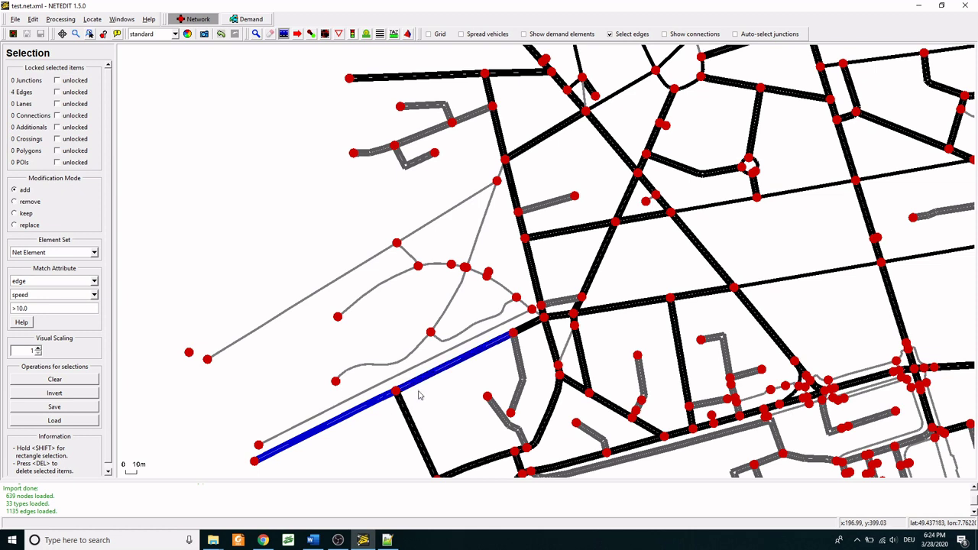
- Delete the selected diagonal edges and the entire southern railway and station area
{"action": "key", "text": "Escape"}
{"action": "scroll", "coordinate": [415, 404], "scroll_direction": "down", "scroll_amount": 1}
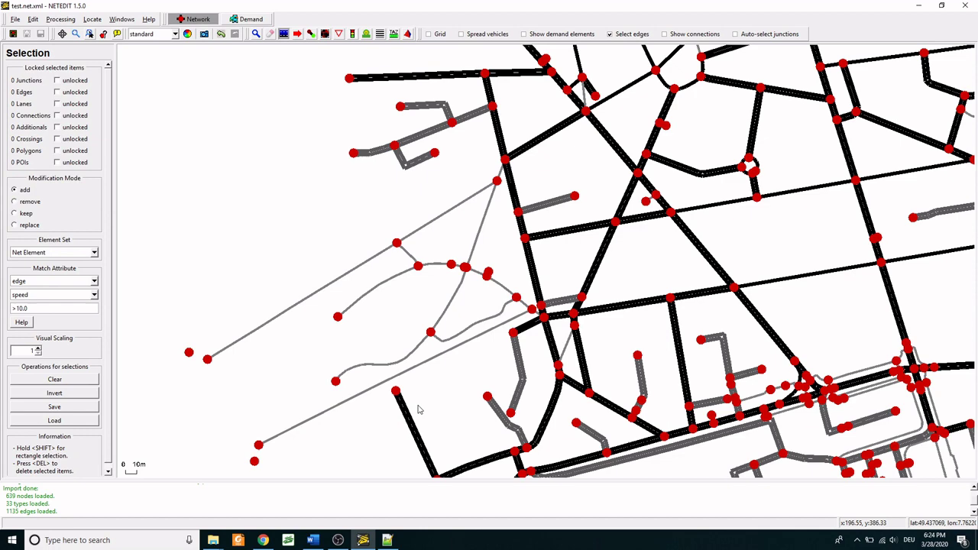
{"action": "scroll", "coordinate": [393, 252], "scroll_direction": "down", "scroll_amount": 3}
{"action": "scroll", "coordinate": [397, 251], "scroll_direction": "down", "scroll_amount": 2}
{"action": "scroll", "coordinate": [298, 194], "scroll_direction": "down", "scroll_amount": 2}
{"action": "left_click_drag", "start_coordinate": [298, 194], "coordinate": [229, 161]}
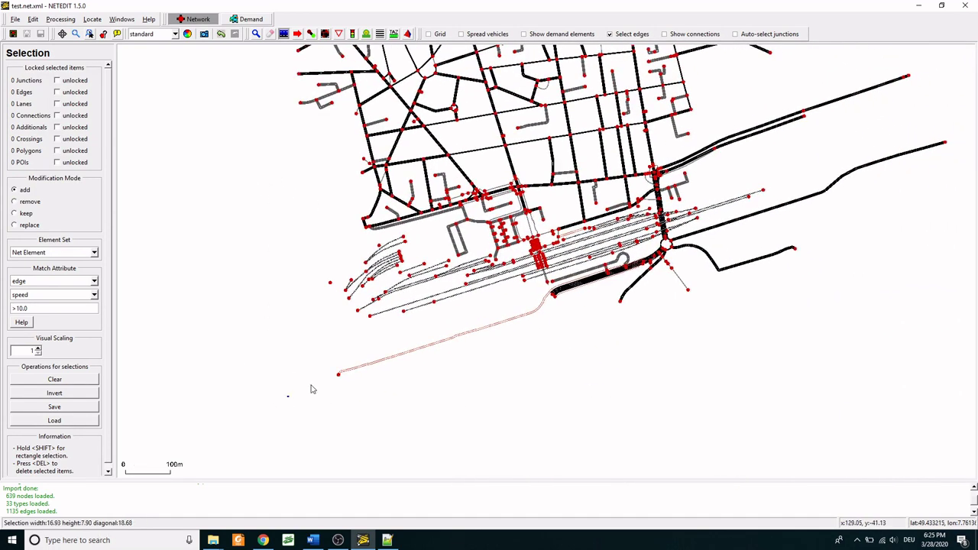
{"action": "left_click_drag", "start_coordinate": [287, 397], "coordinate": [806, 204]}
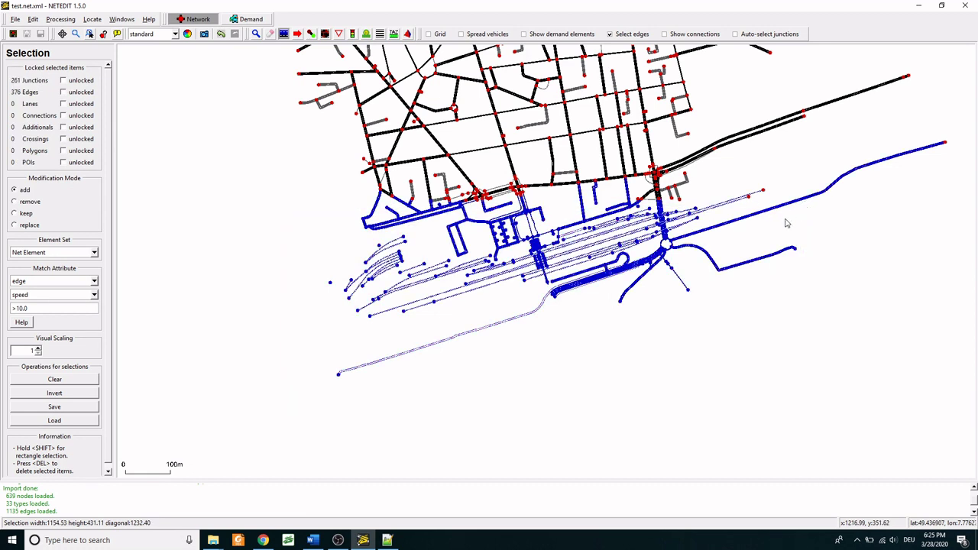
{"action": "key", "text": "Delete"}
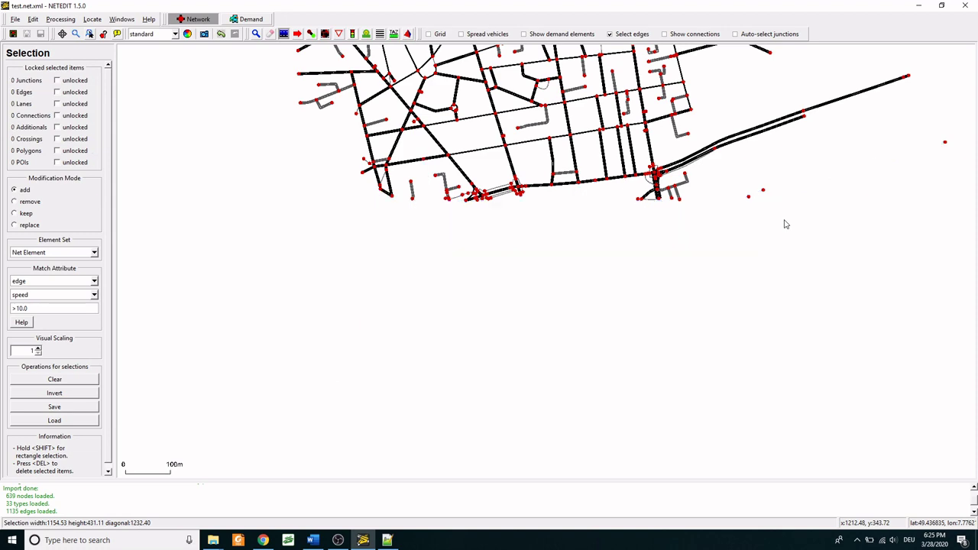
- Save the trimmed network over the existing test.net.xml
{"action": "left_click_drag", "start_coordinate": [725, 183], "coordinate": [725, 392]}
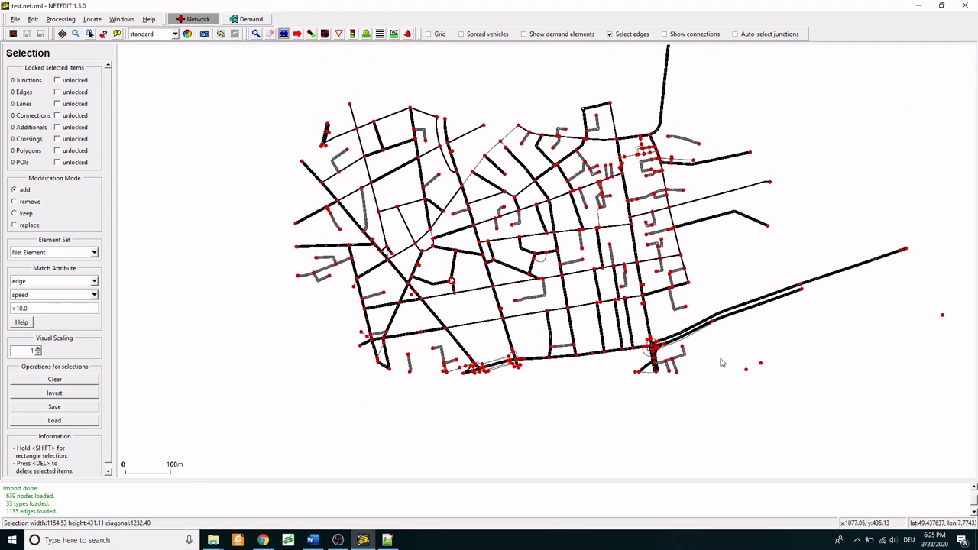
{"action": "key", "text": "ctrl+shift+s"}
{"action": "left_click", "coordinate": [51, 117]}
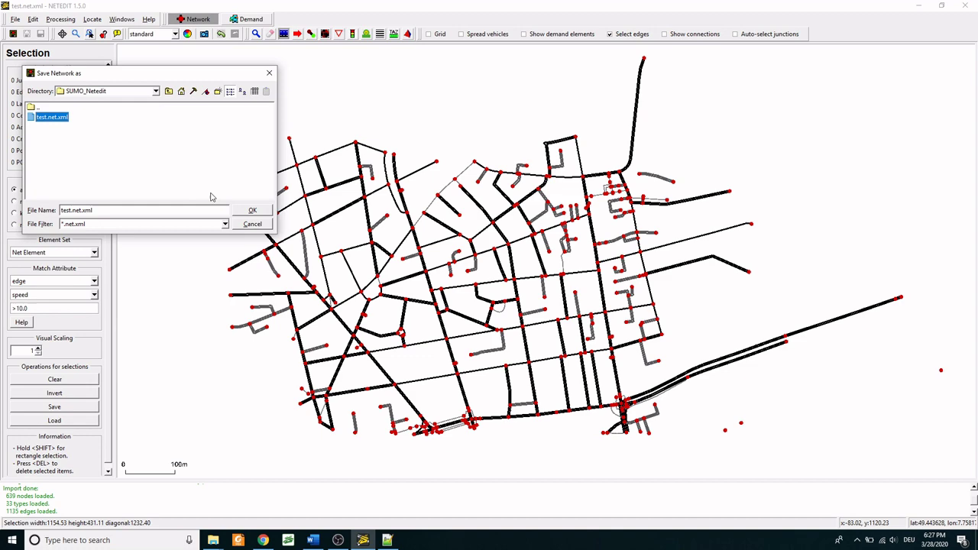
{"action": "left_click", "coordinate": [254, 214]}
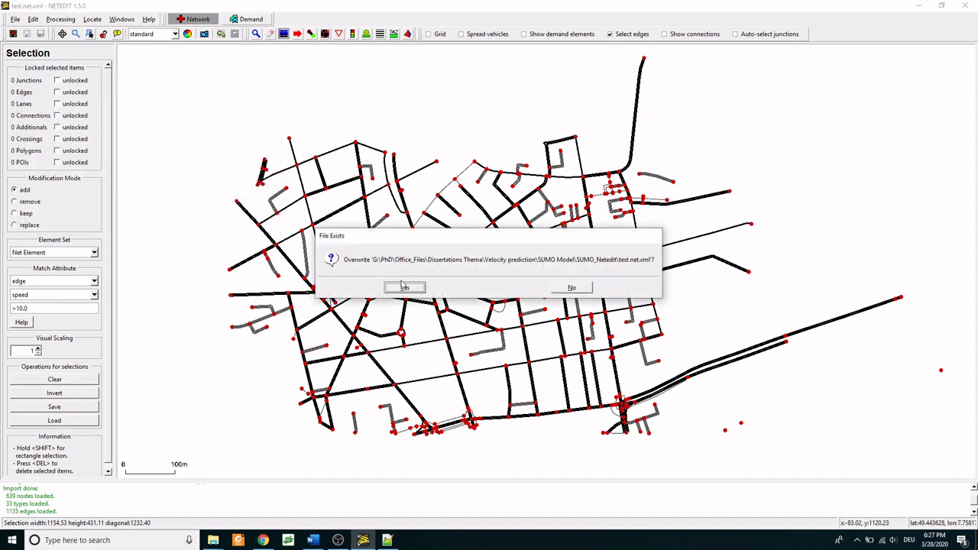
{"action": "left_click", "coordinate": [405, 289]}
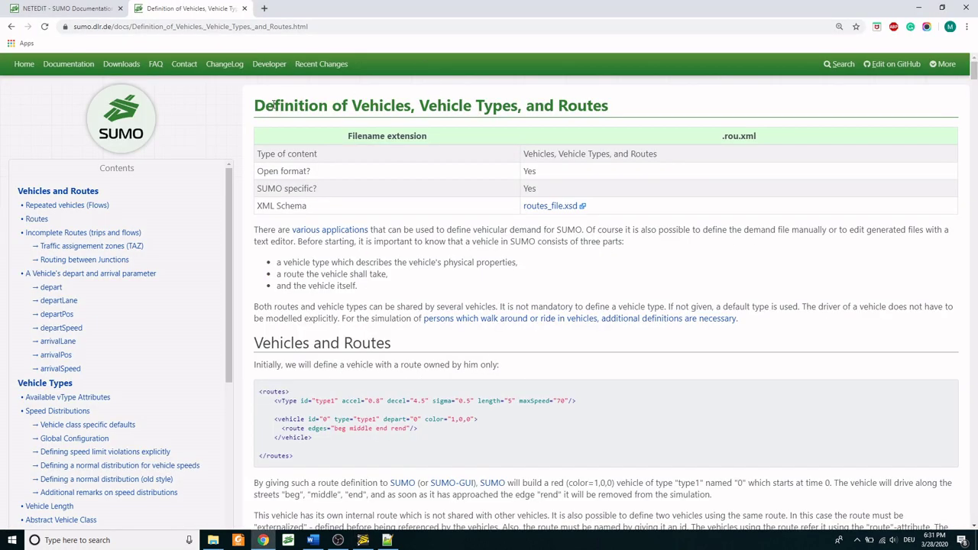
- Copy the example <routes> code block from the Vehicles and Routes documentation
{"action": "left_click_drag", "start_coordinate": [257, 107], "coordinate": [620, 103]}
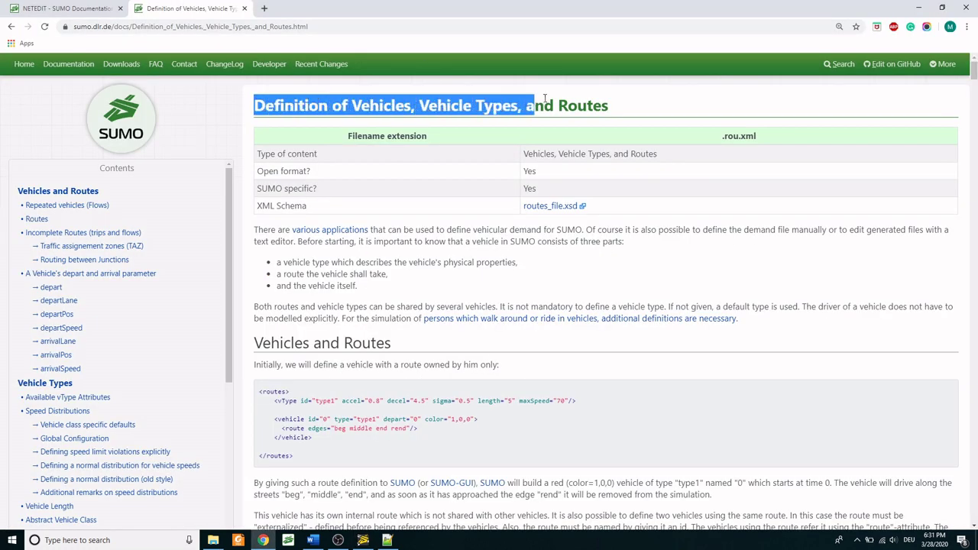
{"action": "left_click", "coordinate": [620, 104]}
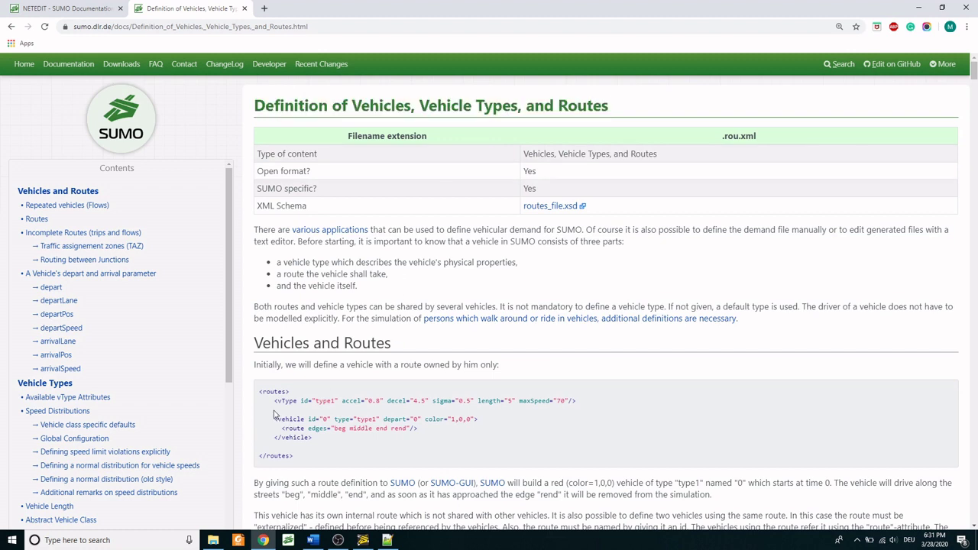
{"action": "left_click_drag", "start_coordinate": [294, 457], "coordinate": [256, 393]}
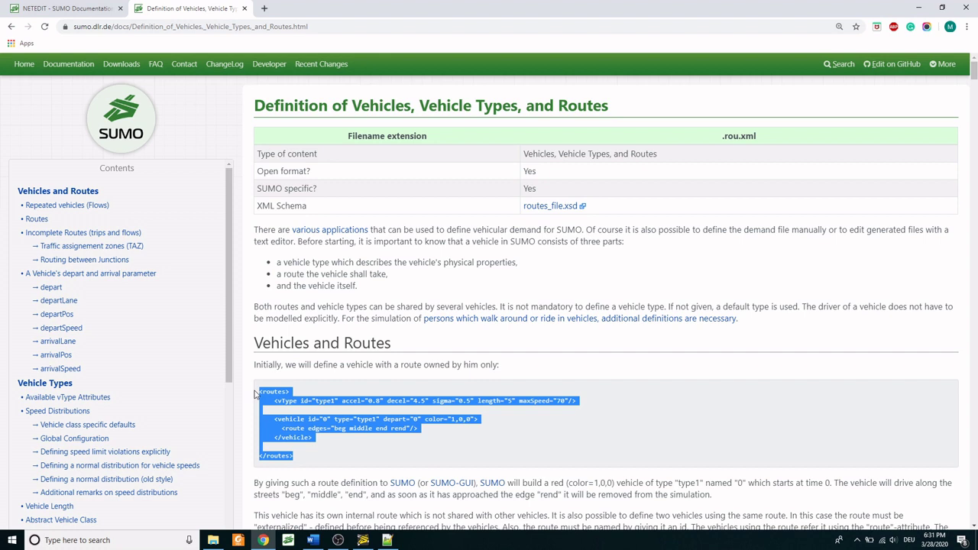
{"action": "mouse_move", "coordinate": [255, 343]}
{"action": "left_click_drag", "start_coordinate": [255, 343], "coordinate": [394, 345]}
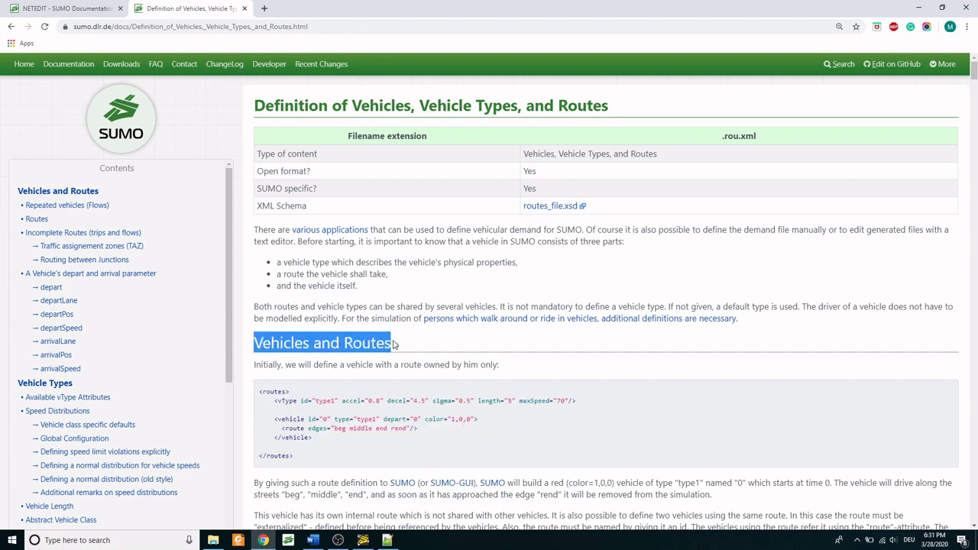
{"action": "mouse_move", "coordinate": [259, 392]}
{"action": "left_mouse_down"}
{"action": "mouse_move", "coordinate": [295, 431]}
{"action": "mouse_move", "coordinate": [301, 459]}
{"action": "left_mouse_up"}
{"action": "key", "text": "ctrl+c"}
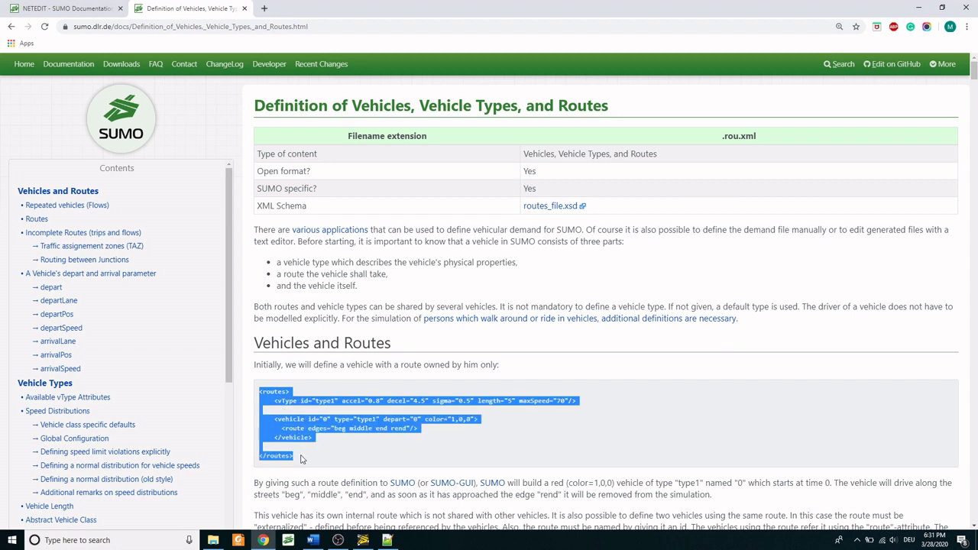
{"action": "right_click", "coordinate": [295, 441]}
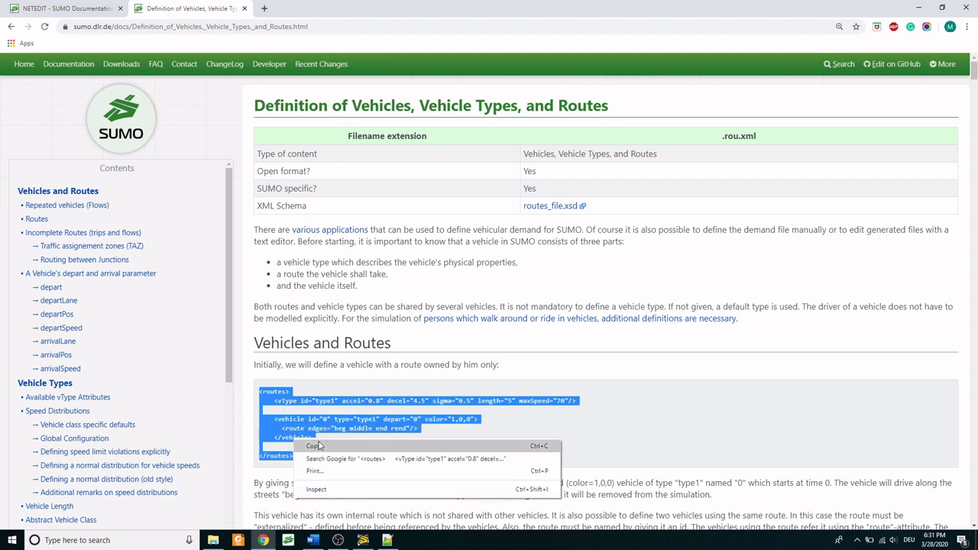
{"action": "left_click", "coordinate": [320, 447]}
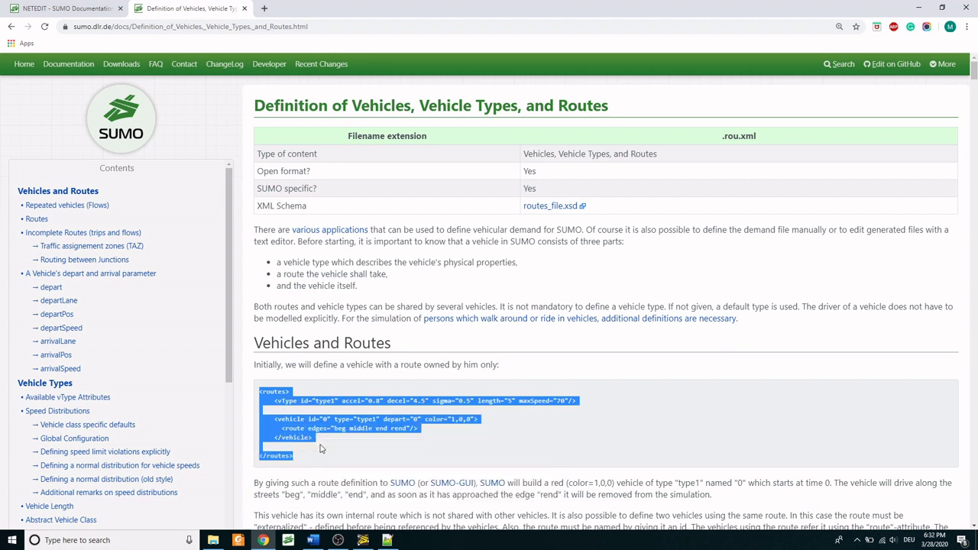
- Paste the copied routes XML into the empty Notepad++ document
{"action": "left_click", "coordinate": [388, 540]}
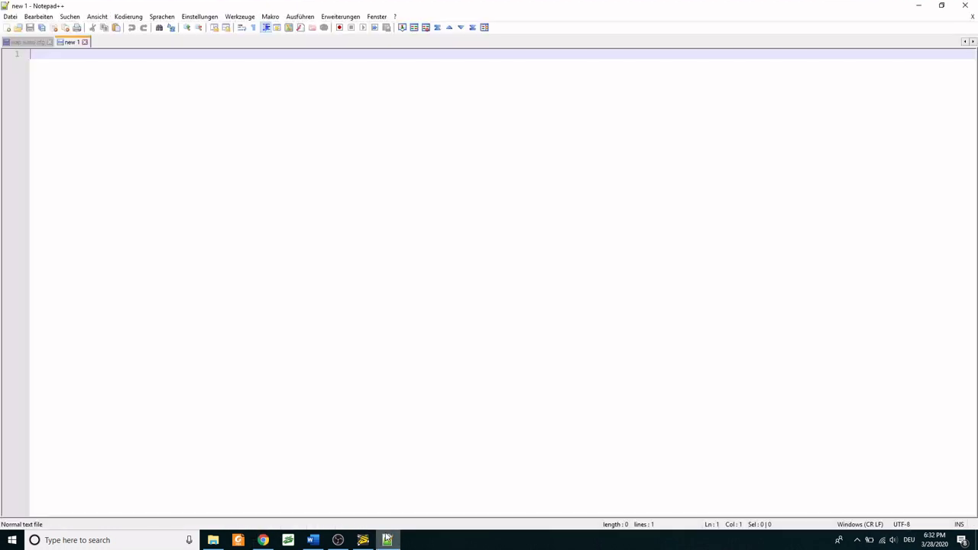
{"action": "right_click", "coordinate": [103, 82]}
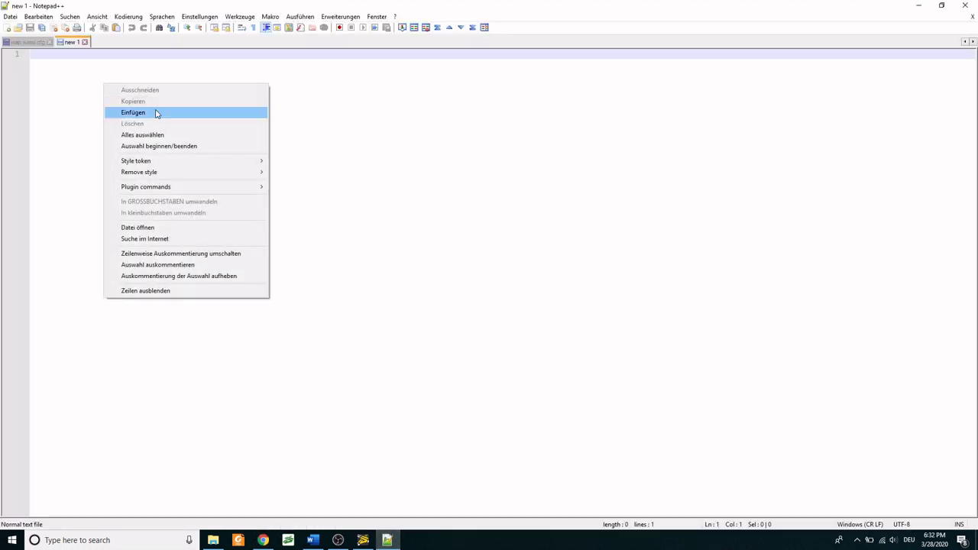
{"action": "left_click", "coordinate": [155, 113]}
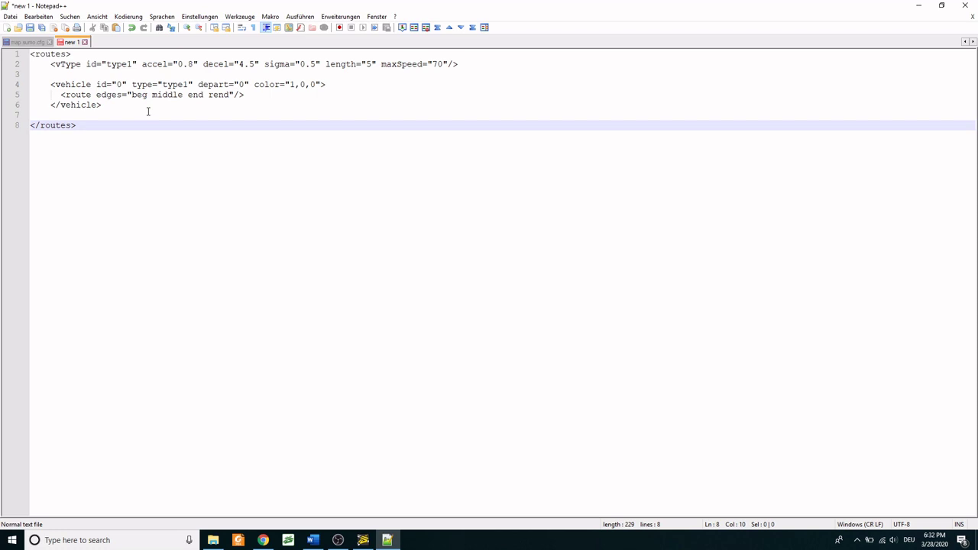
{"action": "left_click", "coordinate": [10, 16]}
- Save the pasted XML under the file name car.route.xml in SUMO_Netedit
{"action": "left_click", "coordinate": [100, 107]}
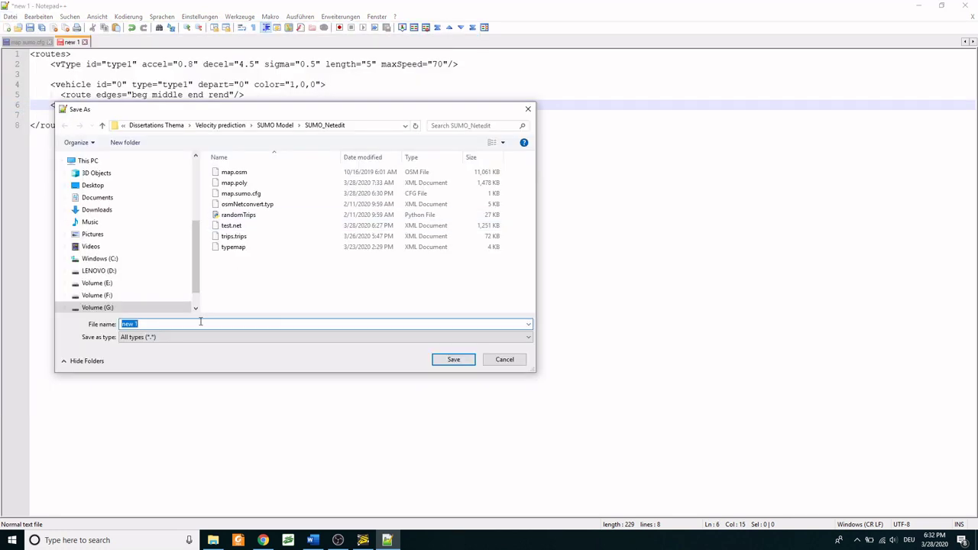
{"action": "type", "text": "car.r"}
{"action": "type", "text": "oute."}
{"action": "type", "text": "xml"}
{"action": "key", "text": "Return"}
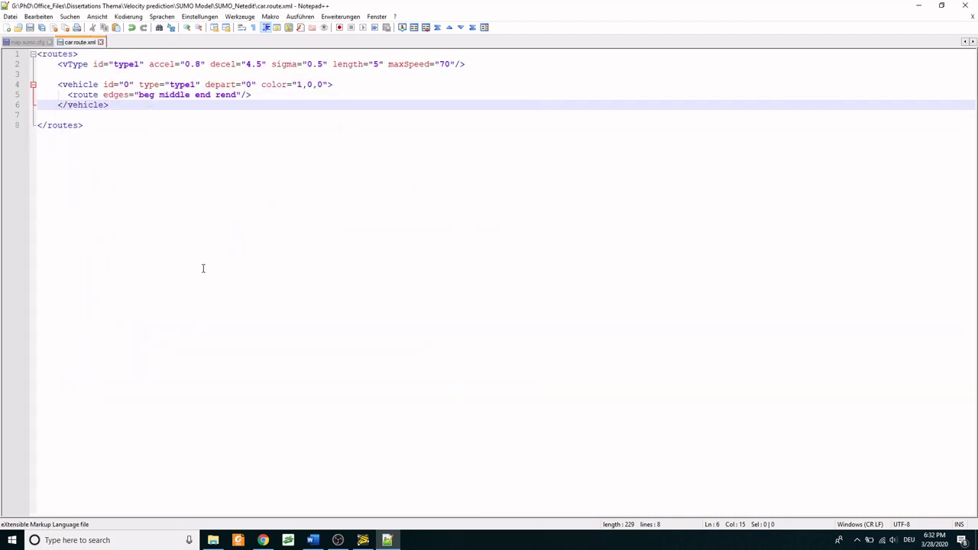
- On line 2, change the vType id from type1 to CAR and maxSpeed to 120
{"action": "key", "text": "Down"}
{"action": "key", "text": "Down"}
{"action": "left_click_drag", "start_coordinate": [53, 65], "coordinate": [485, 64]}
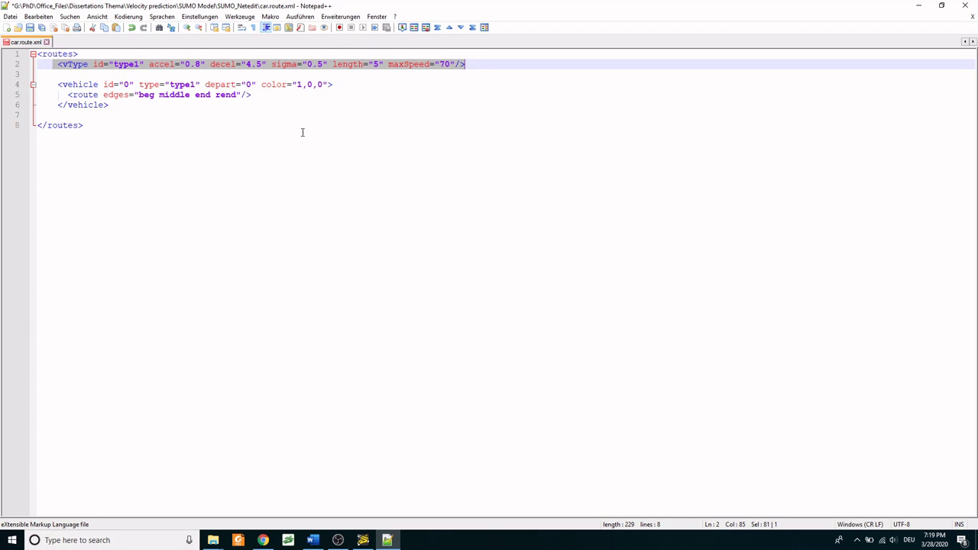
{"action": "left_click", "coordinate": [138, 75]}
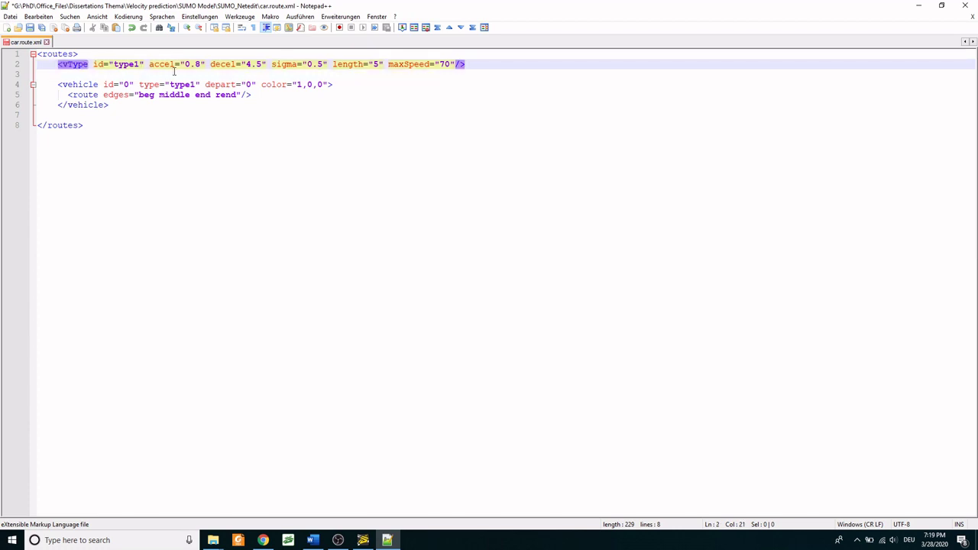
{"action": "key", "text": "BackSpace"}
{"action": "key", "text": "BackSpace"}
{"action": "key", "text": "BackSpace"}
{"action": "key", "text": "BackSpace"}
{"action": "key", "text": "BackSpace"}
{"action": "type", "text": "CA"}
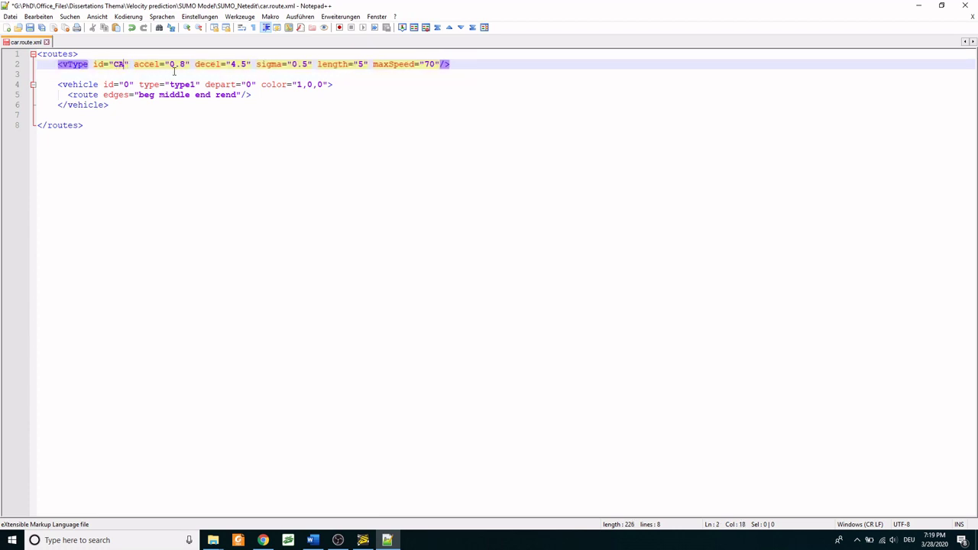
{"action": "type", "text": "R"}
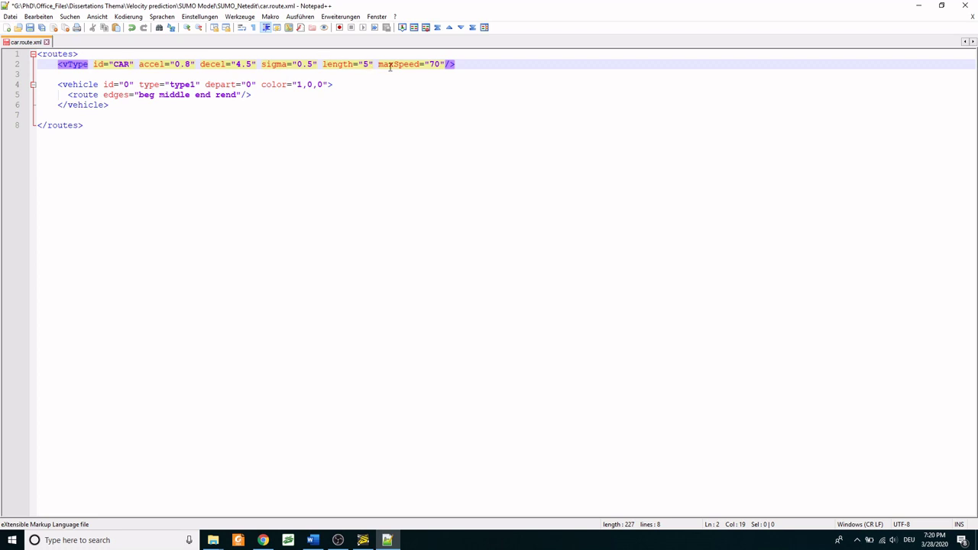
{"action": "left_click", "coordinate": [440, 64]}
{"action": "key", "text": "BackSpace"}
{"action": "key", "text": "BackSpace"}
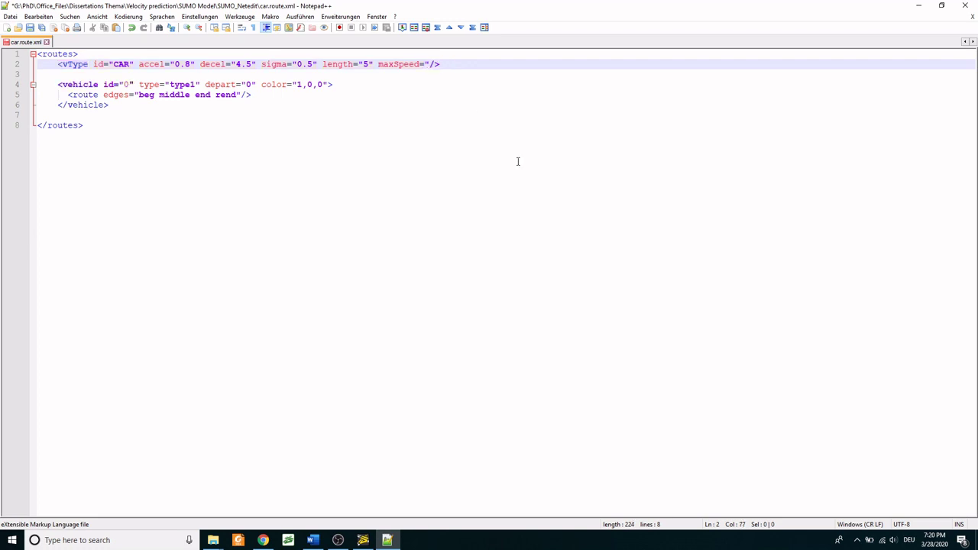
{"action": "type", "text": "\""}
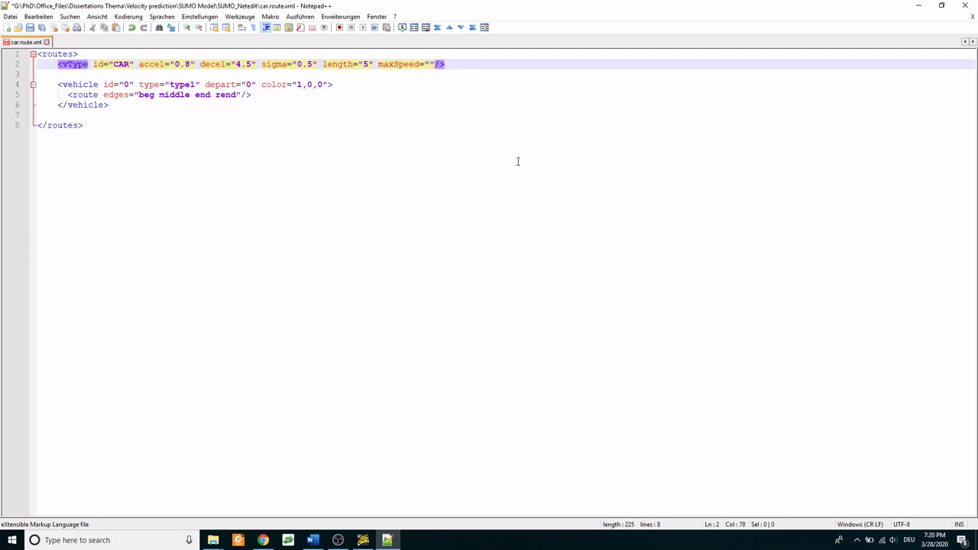
{"action": "type", "text": "120"}
- Change the vehicle's type attribute from type1 to CAR
{"action": "left_click_drag", "start_coordinate": [57, 84], "coordinate": [131, 107]}
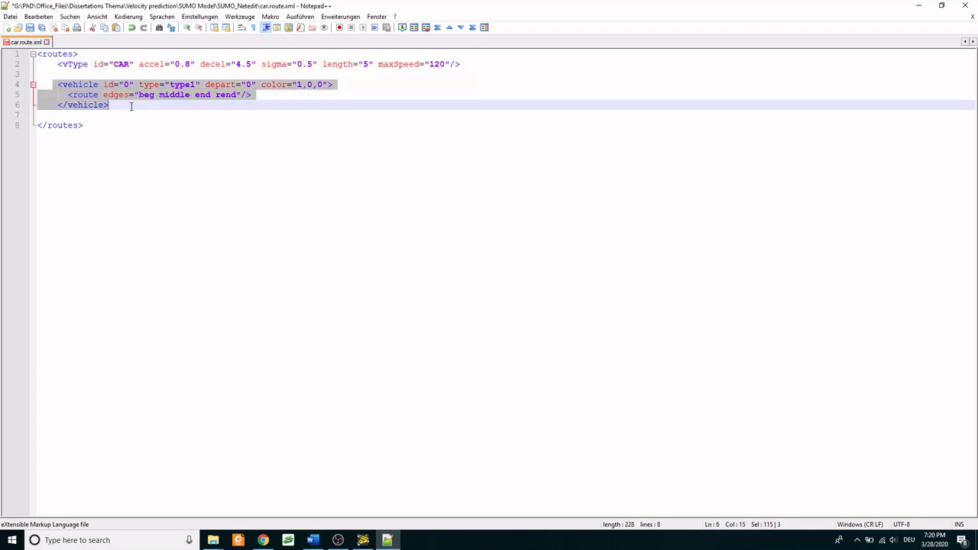
{"action": "left_click", "coordinate": [126, 113]}
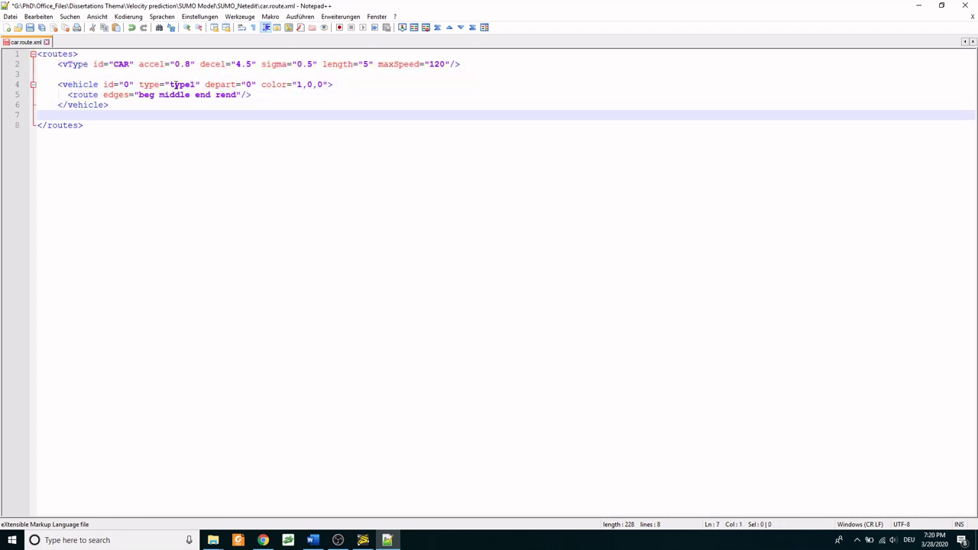
{"action": "left_click_drag", "start_coordinate": [170, 85], "coordinate": [198, 85]}
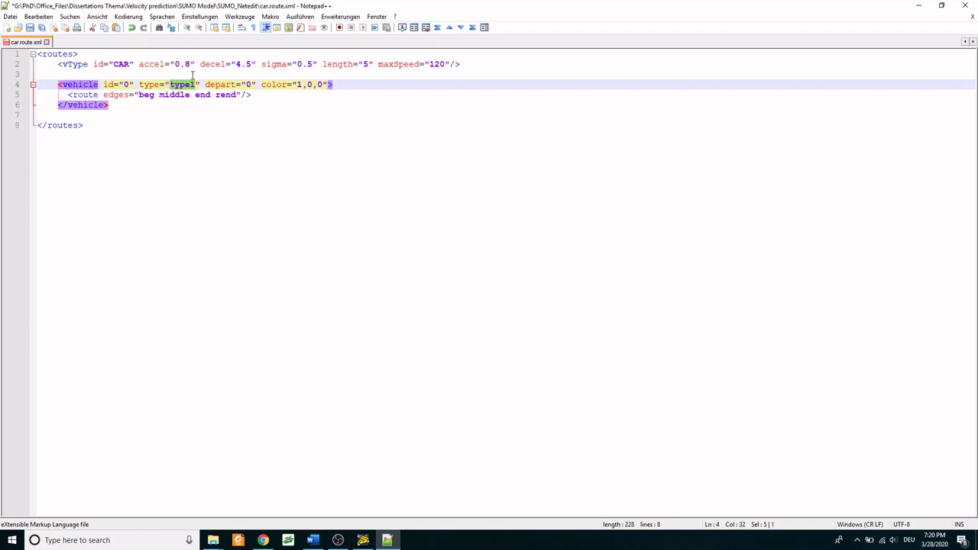
{"action": "type", "text": "CAR"}
{"action": "left_click", "coordinate": [287, 151]}
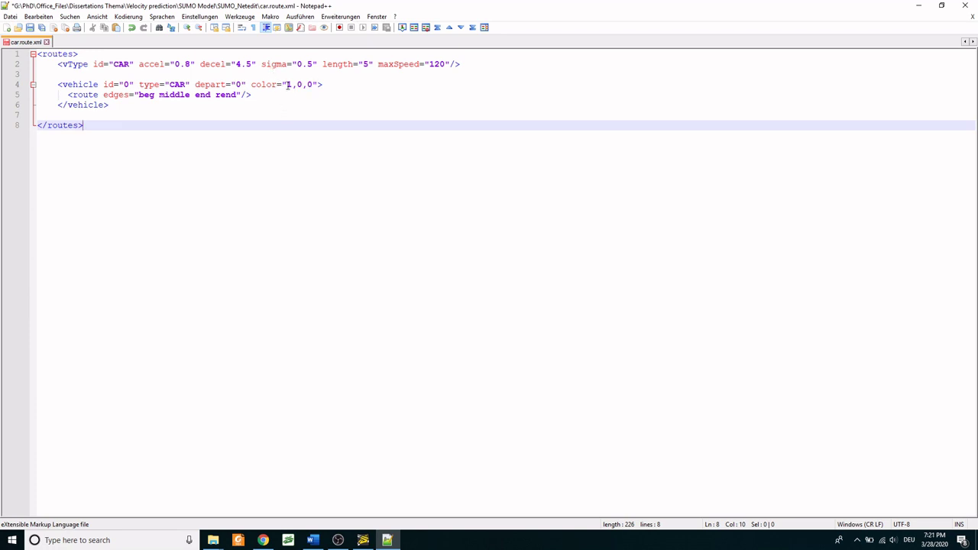
- Change the vehicle's colour from 1,0,0 to 1,1,0
{"action": "left_click", "coordinate": [300, 85]}
{"action": "key", "text": "BackSpace"}
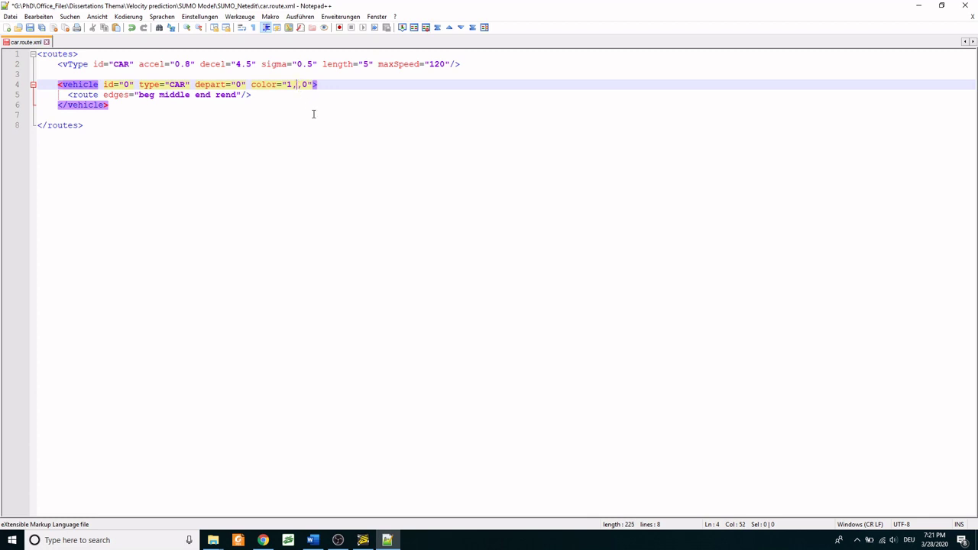
{"action": "type", "text": "1"}
{"action": "left_click", "coordinate": [313, 114]}
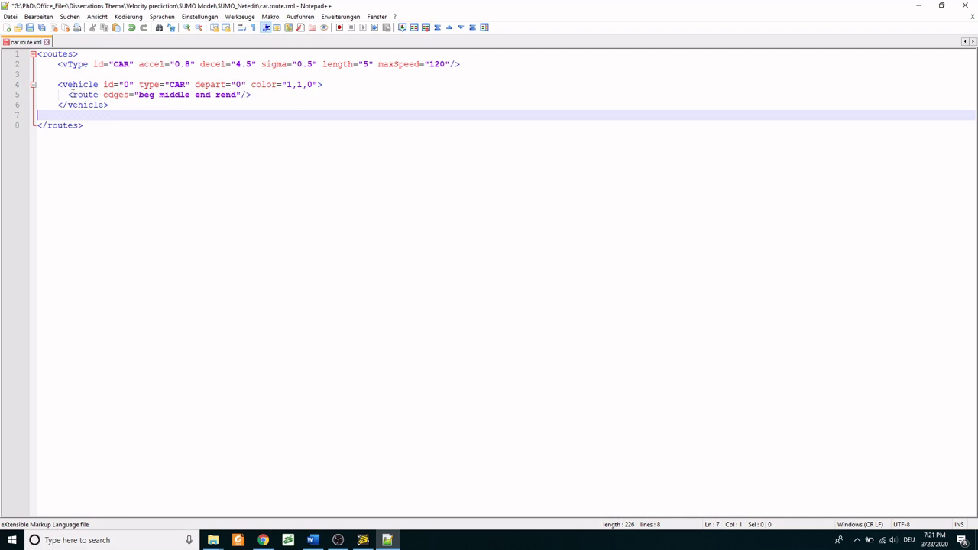
{"action": "left_click_drag", "start_coordinate": [67, 94], "coordinate": [216, 93]}
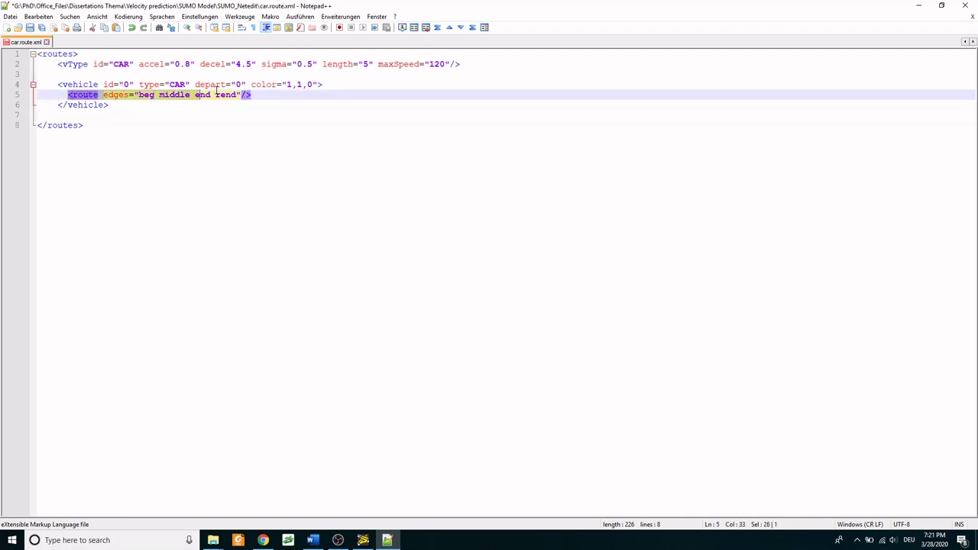
{"action": "left_click", "coordinate": [253, 109]}
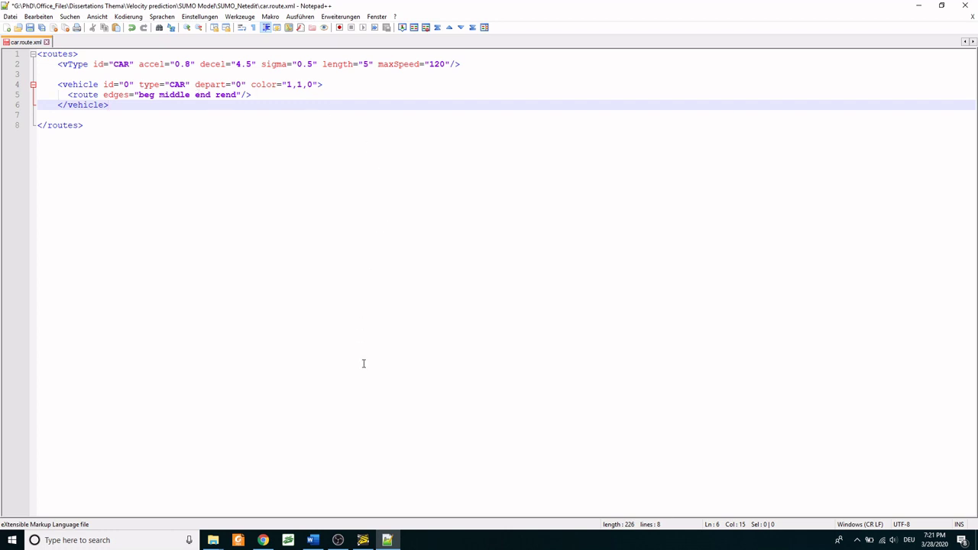
- Bring NETEDIT forward, clear the current edge selection, and zoom to the dead-end road
{"action": "left_click", "coordinate": [363, 540]}
{"action": "scroll", "coordinate": [466, 323], "scroll_direction": "down", "scroll_amount": 3}
{"action": "scroll", "coordinate": [459, 312], "scroll_direction": "down", "scroll_amount": 1}
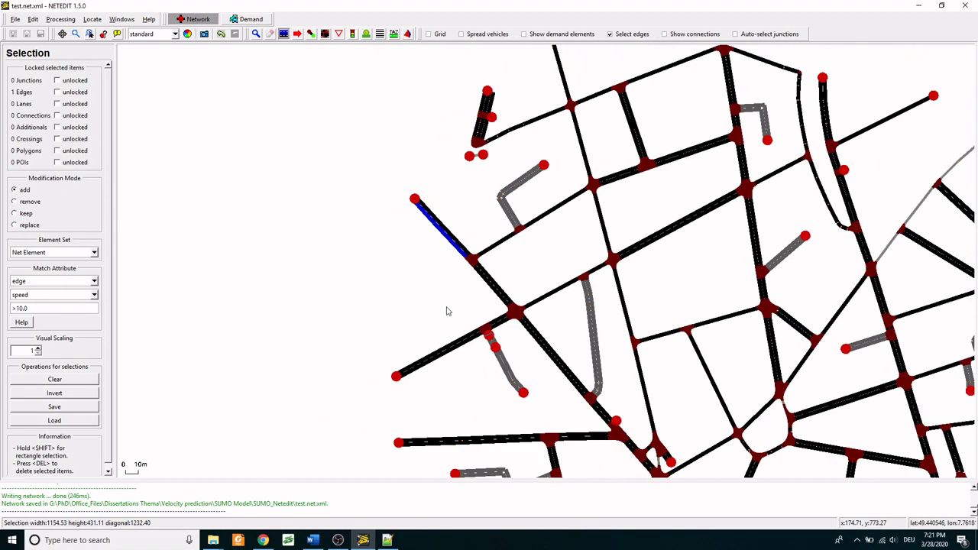
{"action": "left_click", "coordinate": [455, 246]}
{"action": "scroll", "coordinate": [451, 290], "scroll_direction": "down", "scroll_amount": 2}
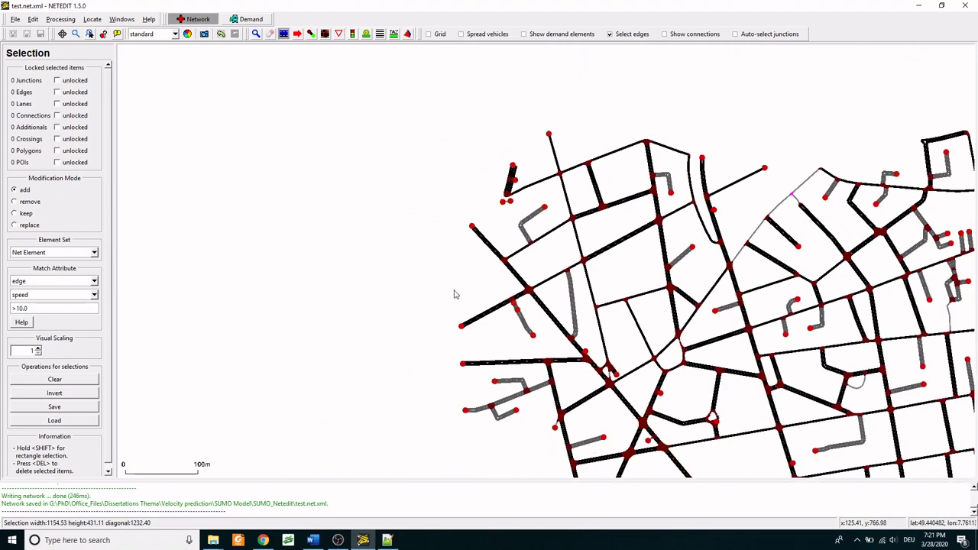
{"action": "scroll", "coordinate": [284, 220], "scroll_direction": "down", "scroll_amount": 2}
{"action": "scroll", "coordinate": [214, 190], "scroll_direction": "down", "scroll_amount": 1}
{"action": "scroll", "coordinate": [223, 191], "scroll_direction": "down", "scroll_amount": 1}
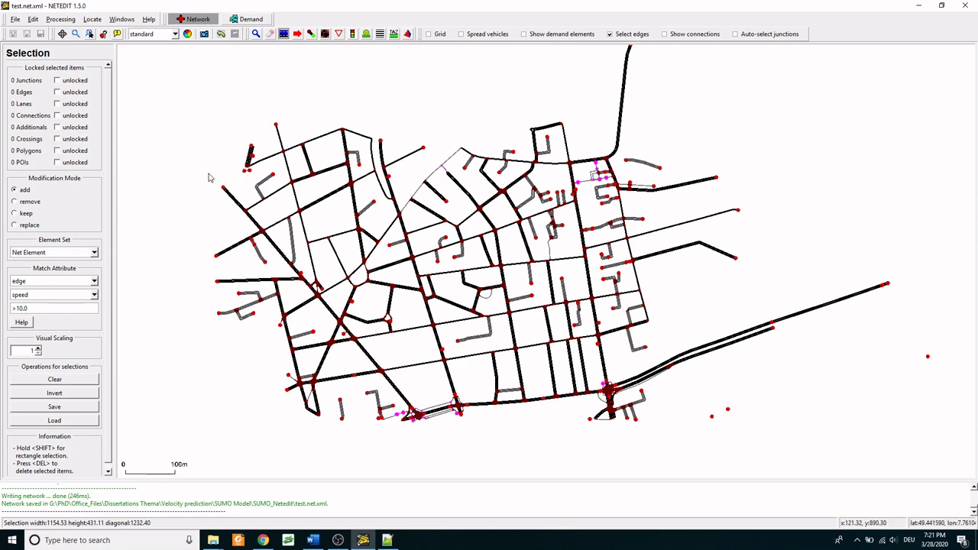
{"action": "scroll", "coordinate": [222, 208], "scroll_direction": "up", "scroll_amount": 1}
{"action": "scroll", "coordinate": [179, 180], "scroll_direction": "up", "scroll_amount": 2}
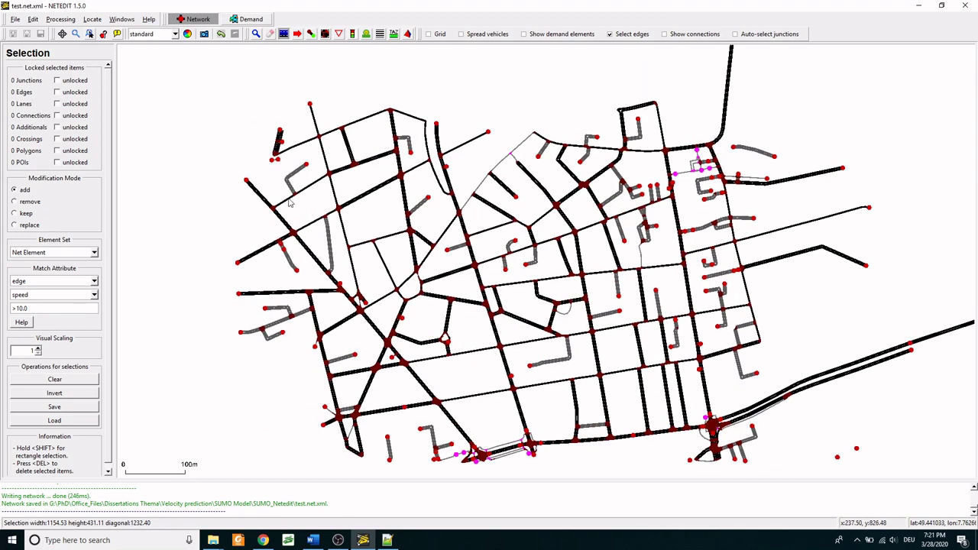
{"action": "scroll", "coordinate": [291, 203], "scroll_direction": "up", "scroll_amount": 2}
{"action": "scroll", "coordinate": [212, 185], "scroll_direction": "down", "scroll_amount": 1}
{"action": "scroll", "coordinate": [581, 259], "scroll_direction": "down", "scroll_amount": 1}
{"action": "scroll", "coordinate": [505, 230], "scroll_direction": "up", "scroll_amount": 1}
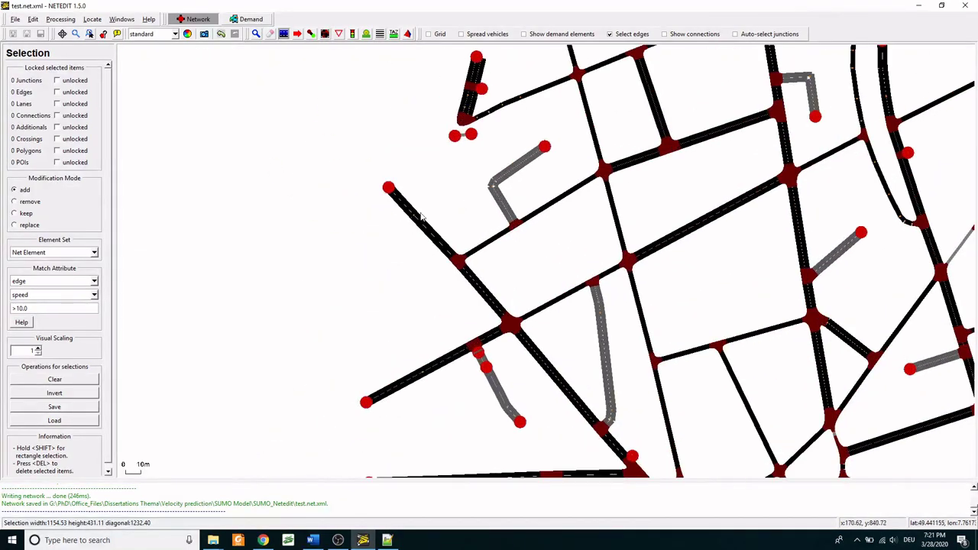
{"action": "scroll", "coordinate": [425, 212], "scroll_direction": "up", "scroll_amount": 1}
{"action": "scroll", "coordinate": [402, 173], "scroll_direction": "up", "scroll_amount": 1}
{"action": "scroll", "coordinate": [398, 168], "scroll_direction": "up", "scroll_amount": 1}
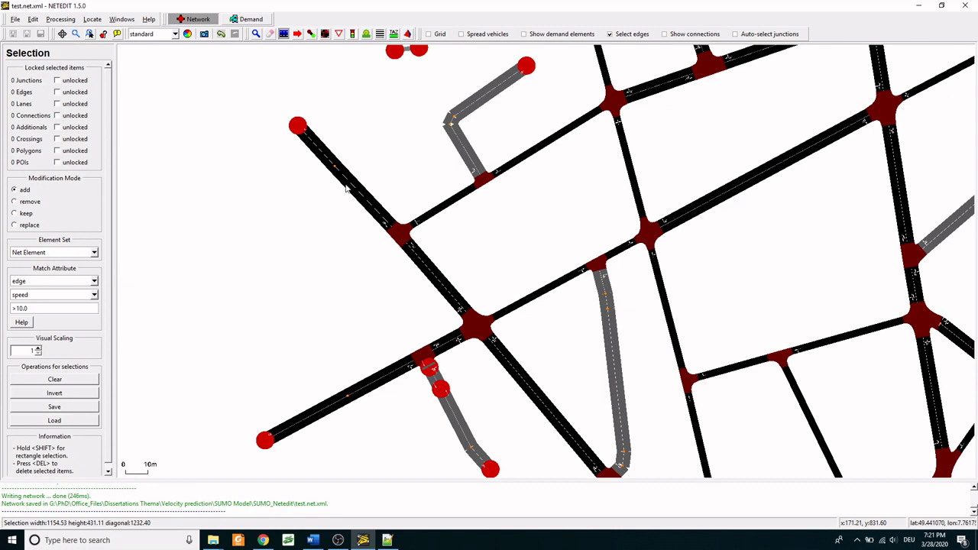
- Select edge -60806986#7 and copy its parent edge name to the clipboard
{"action": "left_click", "coordinate": [346, 188]}
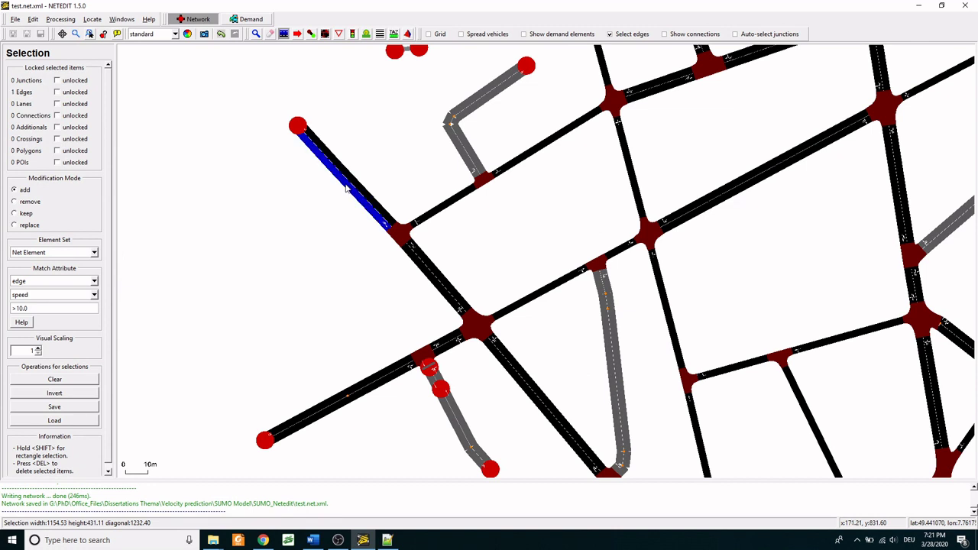
{"action": "right_click", "coordinate": [346, 188]}
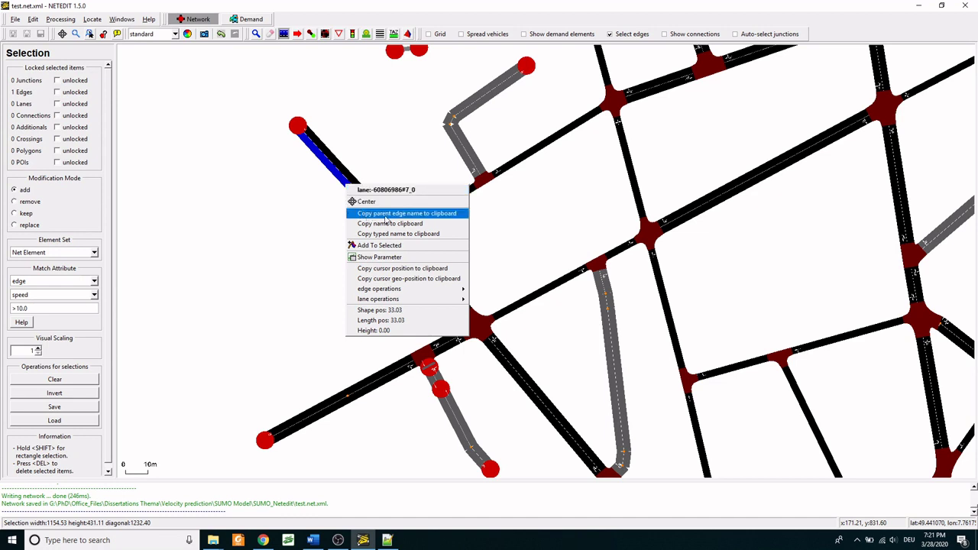
{"action": "left_click", "coordinate": [459, 215]}
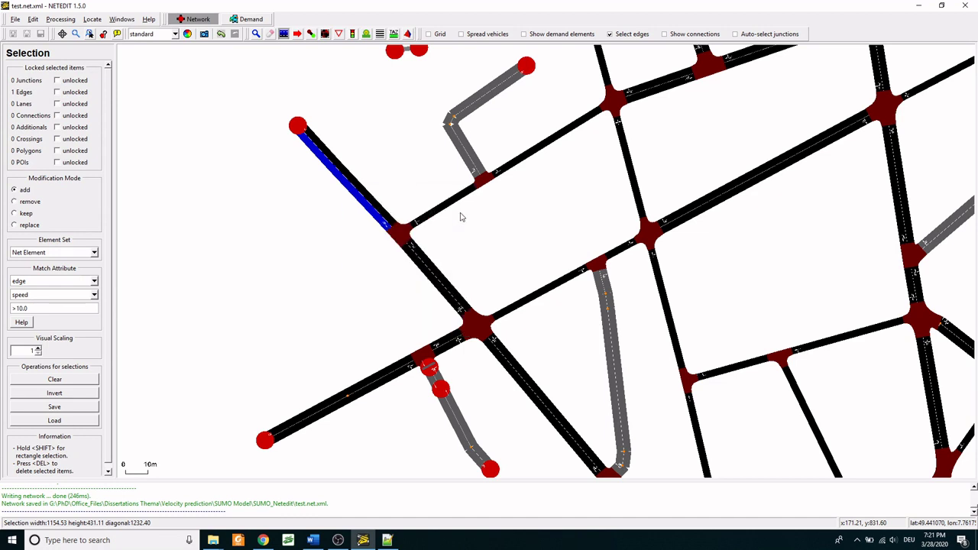
- In car.route.xml, replace placeholder edges 'beg middle end rend' with the first edge, -60806986#7
{"action": "left_click", "coordinate": [387, 541]}
{"action": "left_click_drag", "start_coordinate": [138, 95], "coordinate": [238, 95]}
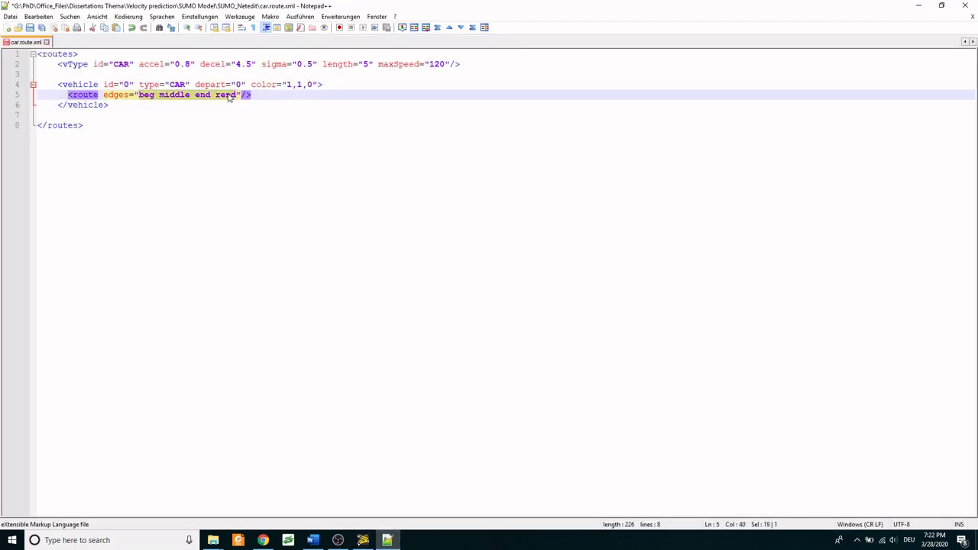
{"action": "key", "text": "BackSpace"}
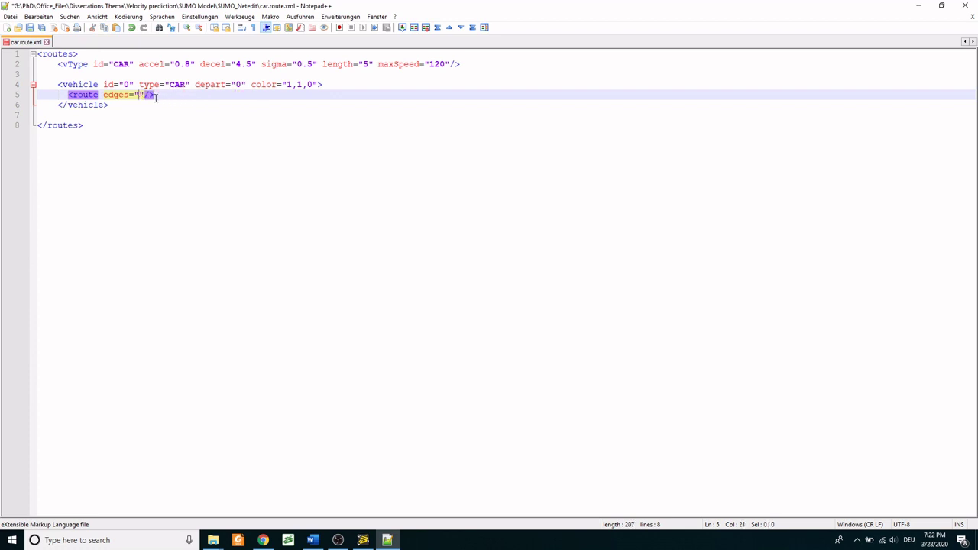
{"action": "type", "text": "-60806986#7"}
- Copy the next edge names from NETEDIT into the route, up to -60806986#5
{"action": "key", "text": "alt+Tab"}
{"action": "right_click", "coordinate": [258, 246]}
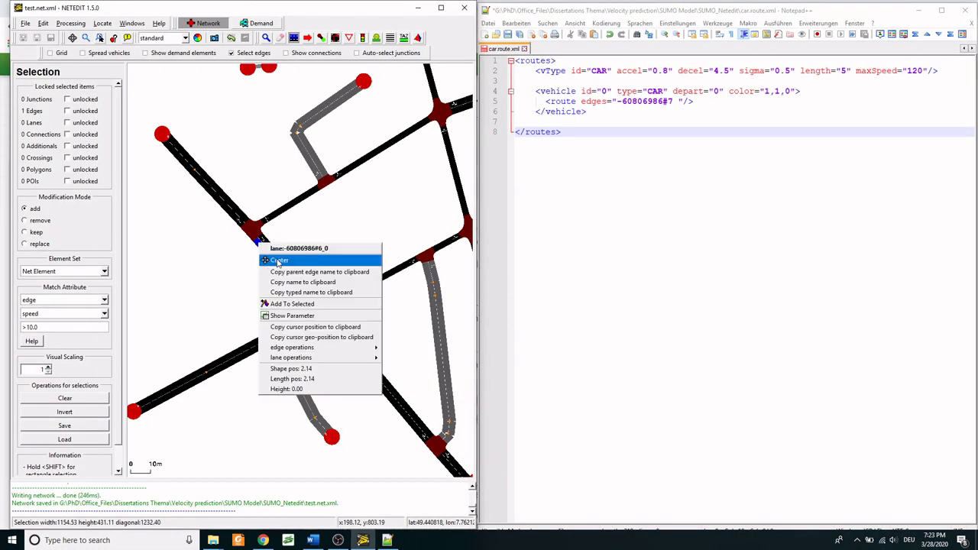
{"action": "left_click", "coordinate": [284, 260]}
{"action": "left_click", "coordinate": [677, 103]}
{"action": "key", "text": "space"}
{"action": "type", "text": "-60806986#6"}
{"action": "key", "text": "space"}
{"action": "key", "text": "alt+Tab"}
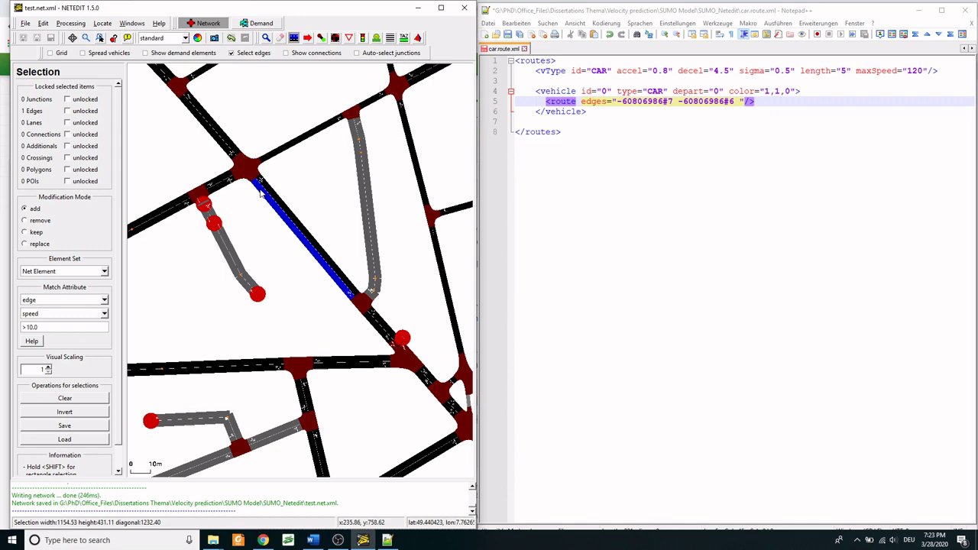
{"action": "right_click", "coordinate": [302, 237]}
{"action": "left_click", "coordinate": [327, 250]}
{"action": "key", "text": "alt+Tab"}
{"action": "type", "text": "-60806986#5"}
{"action": "key", "text": "space"}
{"action": "key", "text": "alt+Tab"}
- Append edges -60806986#4, -60806986#2 and -60806986#1 from NETEDIT to the route's edge list
{"action": "right_click", "coordinate": [324, 254]}
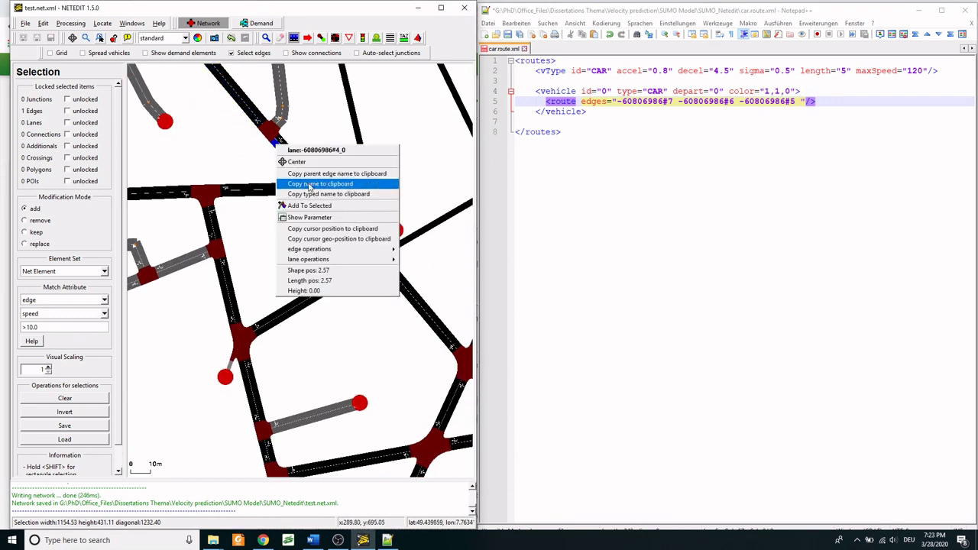
{"action": "left_click", "coordinate": [350, 267]}
{"action": "key", "text": "alt+Tab"}
{"action": "type", "text": "-60806986#4"}
{"action": "key", "text": "space"}
{"action": "key", "text": "alt+Tab"}
{"action": "right_click", "coordinate": [329, 205]}
{"action": "left_click", "coordinate": [355, 240]}
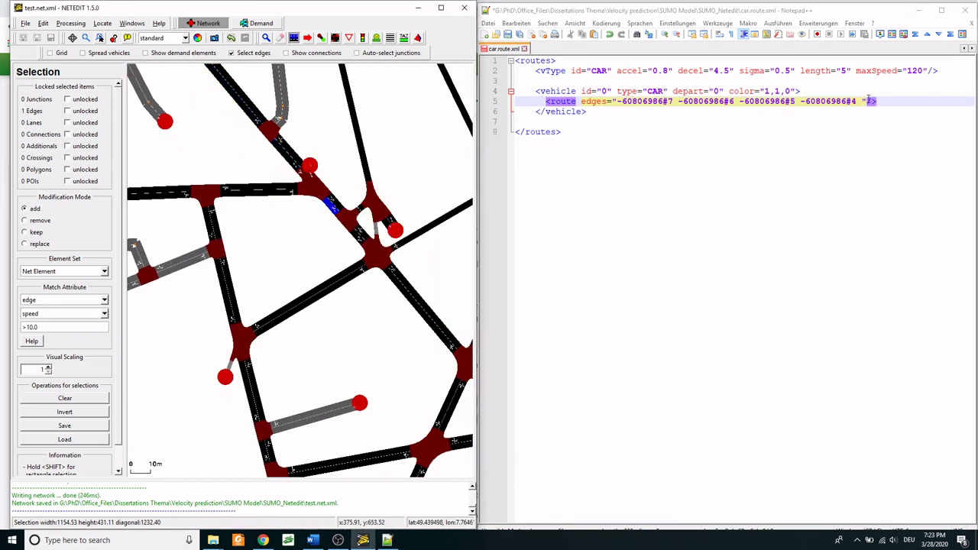
{"action": "key", "text": "alt+Tab"}
{"action": "type", "text": "-60806986#2"}
{"action": "key", "text": "space"}
{"action": "right_click", "coordinate": [356, 239]}
{"action": "left_click", "coordinate": [381, 271]}
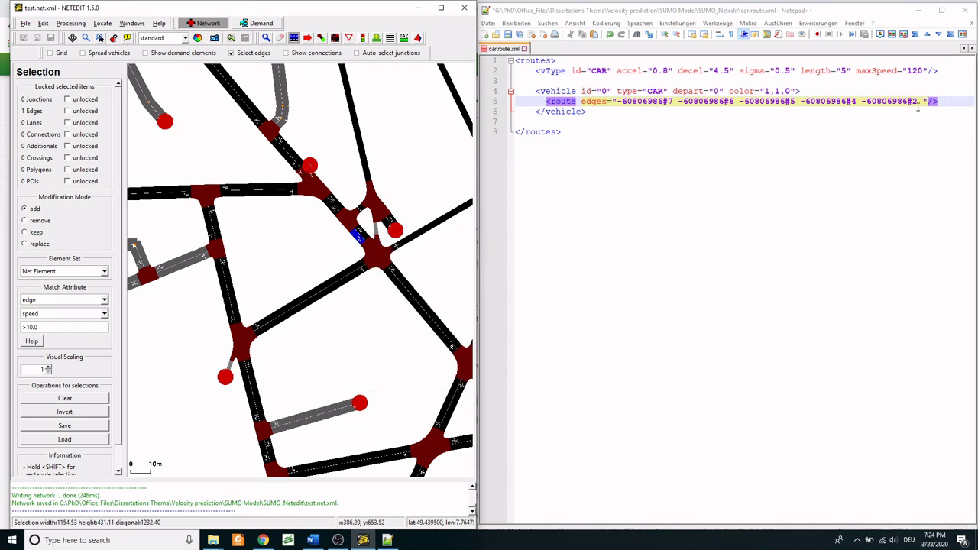
{"action": "type", "text": "-60806986#1"}
{"action": "key", "text": "space"}
{"action": "key", "text": "alt+Tab"}
{"action": "key", "text": "alt+Tab"}
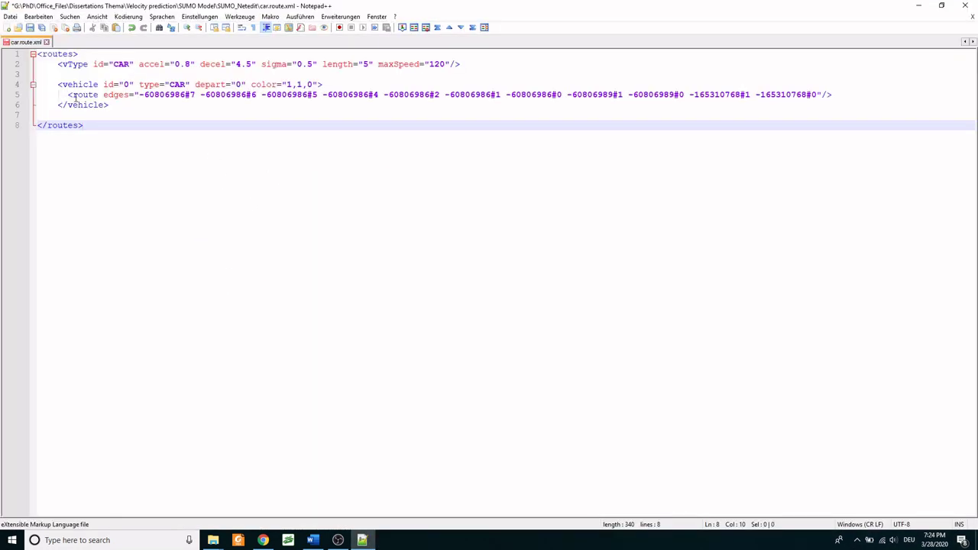
- Paste an indented copy of the CAR vehicle type onto line 3
{"action": "left_click_drag", "start_coordinate": [64, 95], "coordinate": [837, 95]}
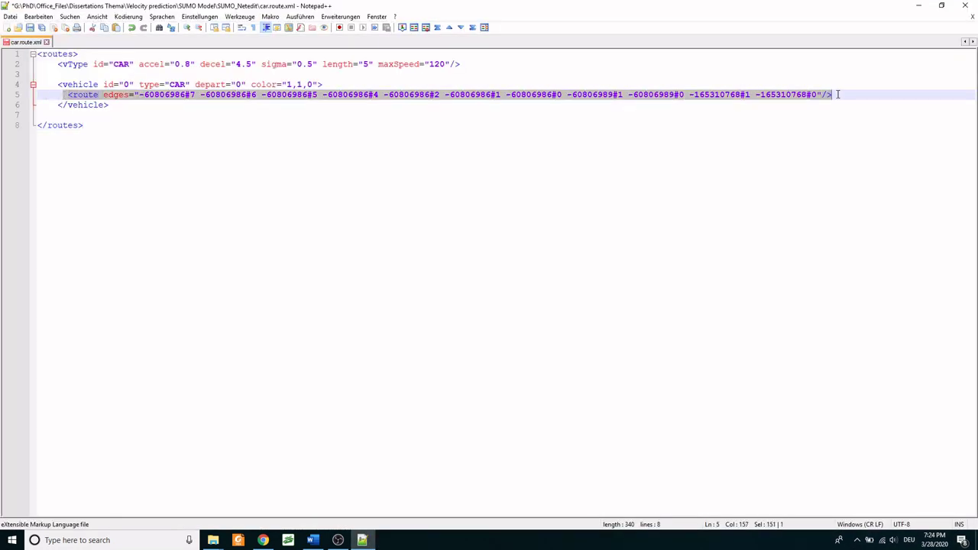
{"action": "left_click", "coordinate": [231, 188]}
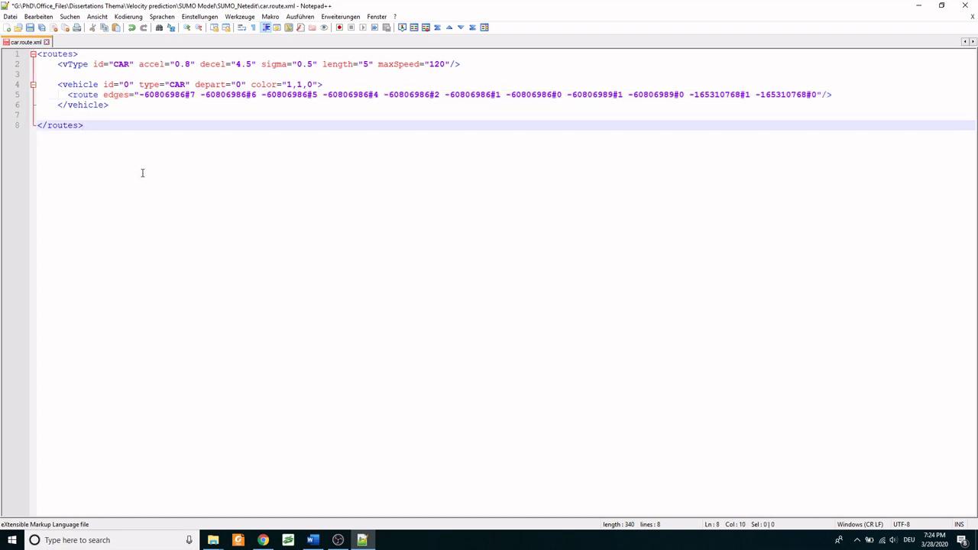
{"action": "left_click", "coordinate": [66, 74]}
{"action": "type", "text": "<vType id=\"CAR\" accel=\"0.8\" decel=\"4.5\" sigma=\"0.5\" length=\"5\" maxSpeed=\"120\"/>"}
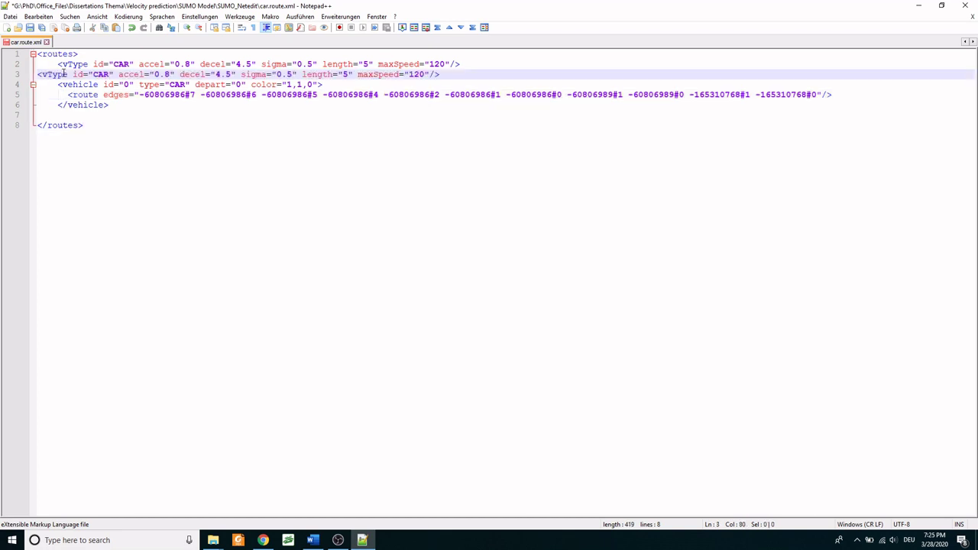
{"action": "key", "text": "Return"}
{"action": "key", "text": "Up"}
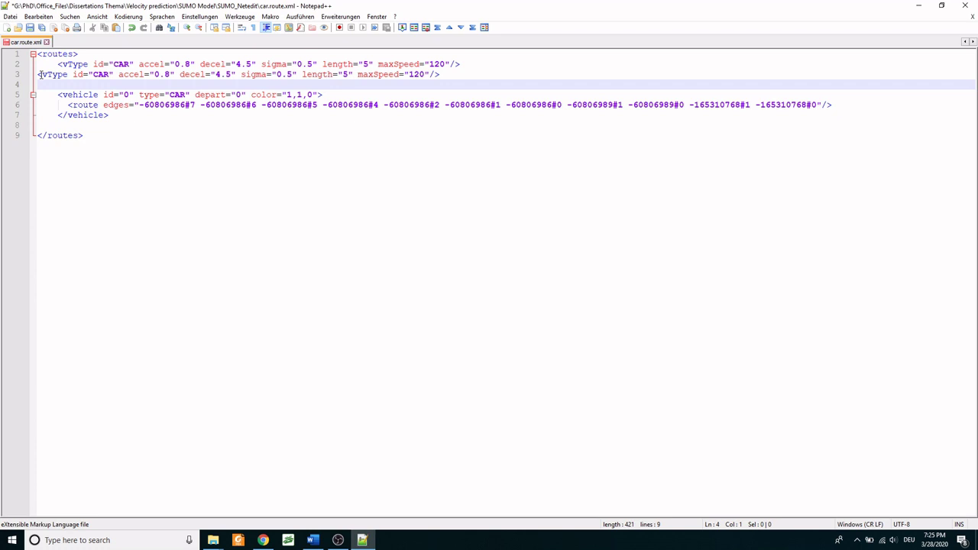
{"action": "key", "text": "Tab"}
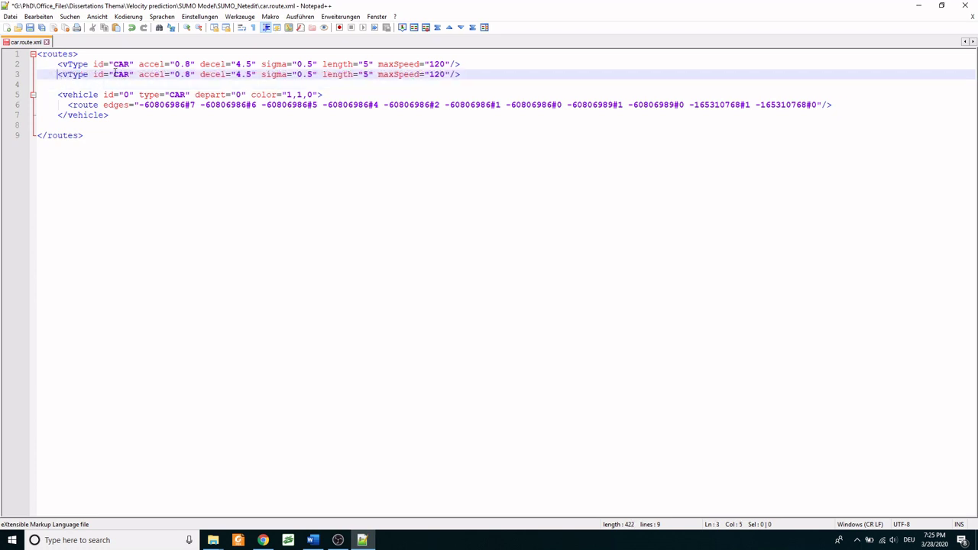
- Change the copied type to id BUS, accel 0.6, length 12 and maxSpeed 70
{"action": "double_click", "coordinate": [118, 74]}
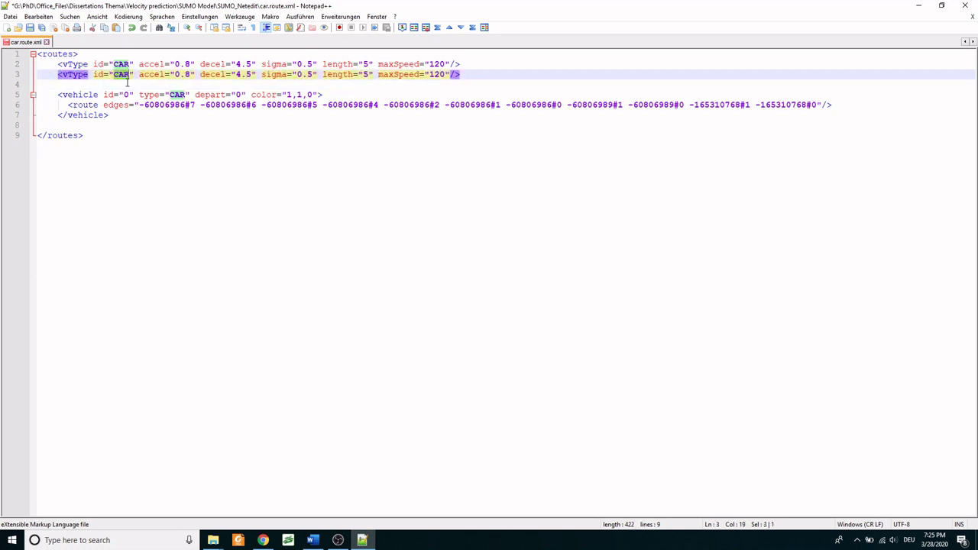
{"action": "type", "text": "BUS"}
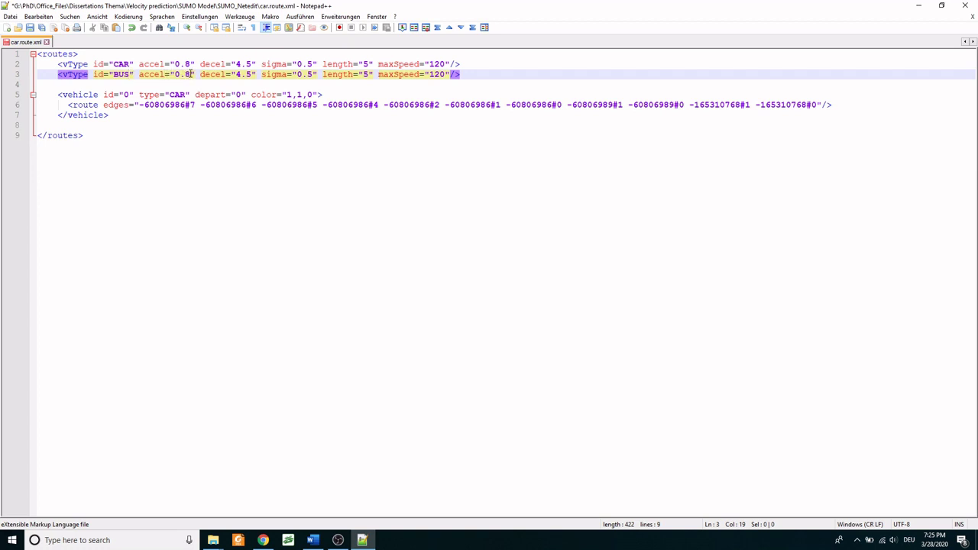
{"action": "key", "text": "BackSpace"}
{"action": "type", "text": "6"}
{"action": "left_click", "coordinate": [208, 86]}
{"action": "double_click", "coordinate": [364, 74]}
{"action": "type", "text": "12"}
{"action": "left_click_drag", "start_coordinate": [435, 74], "coordinate": [450, 74]}
{"action": "type", "text": "70"}
{"action": "left_click", "coordinate": [322, 88]}
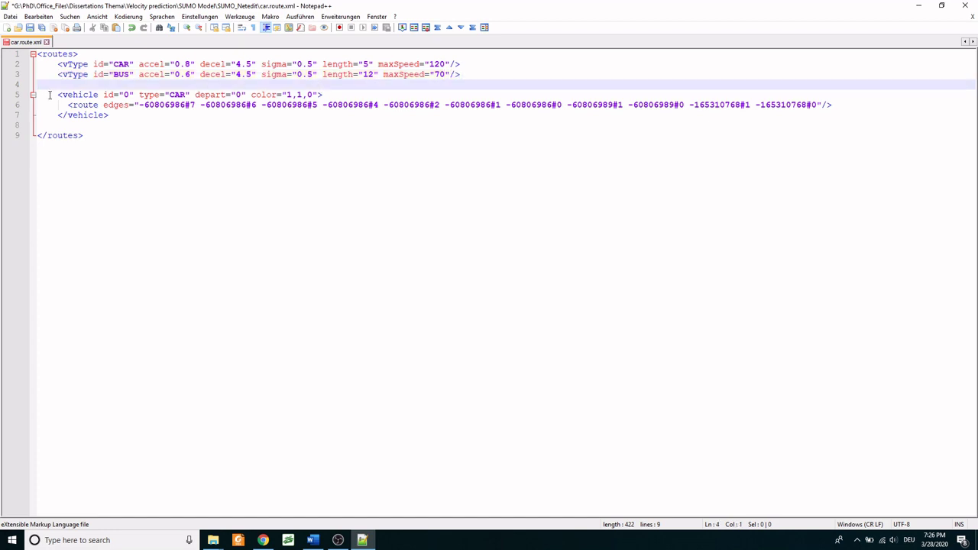
{"action": "left_click_drag", "start_coordinate": [59, 94], "coordinate": [115, 113]}
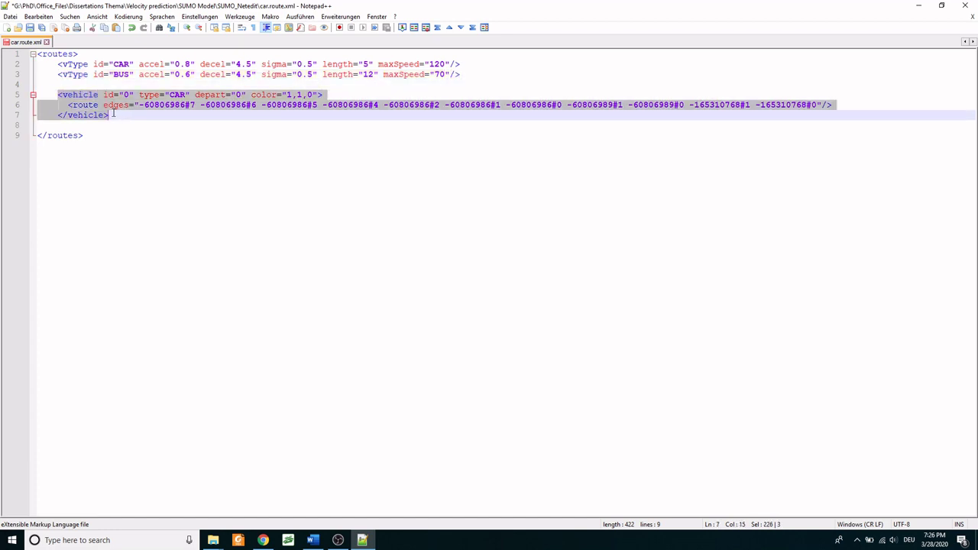
- Paste an indented copy of the car's vehicle block below the original
{"action": "left_click", "coordinate": [77, 125]}
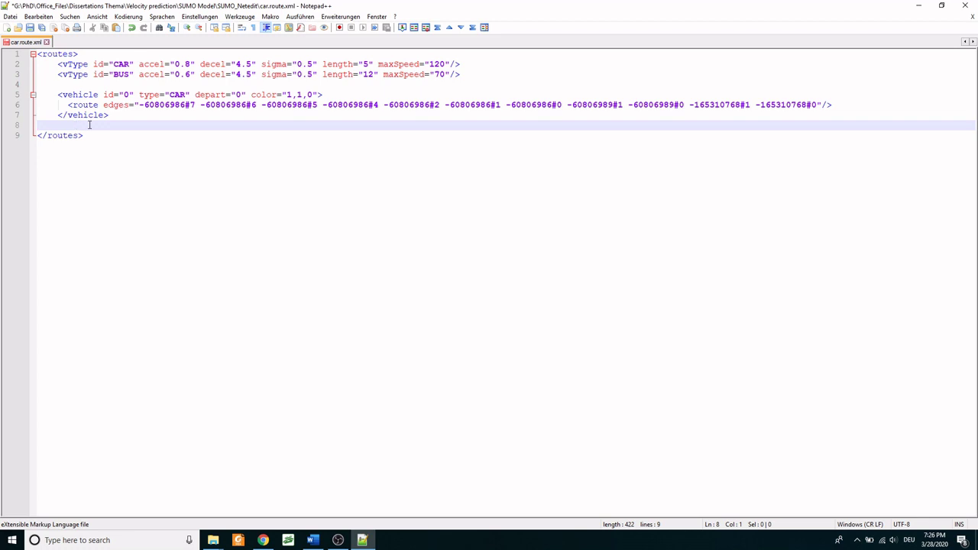
{"action": "key", "text": "Return"}
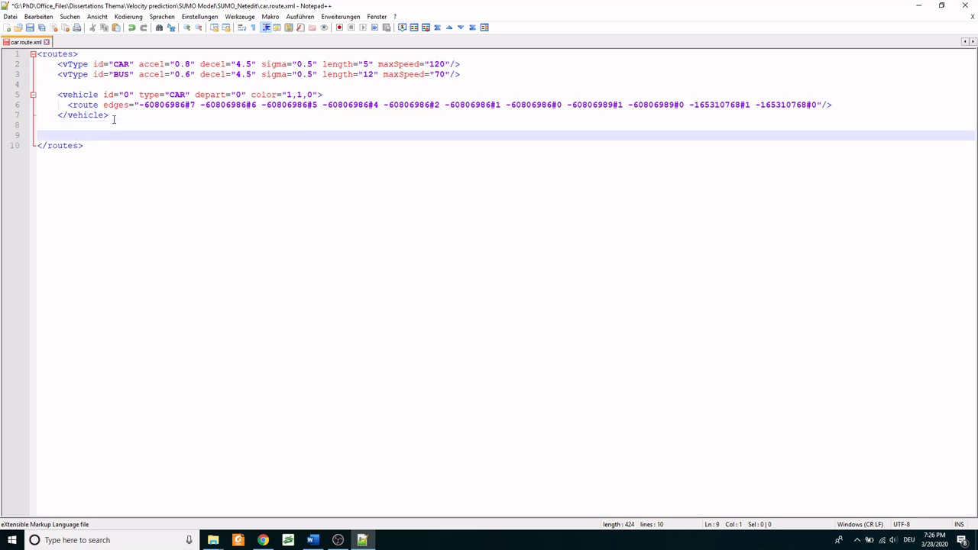
{"action": "type", "text": "<vehicle id=\"0\" type=\"CAR\" depart=\"0\" color=\"1,1,0\">       <route edges=\"-60806986#7 -60806986#6 -60806986#5 -60806986#4 -60806986#2 -60806986#1 -60806986#0 -60806989#1 -60806989#0 -165310768#1 -165310768#0\"/>     </vehicle>"}
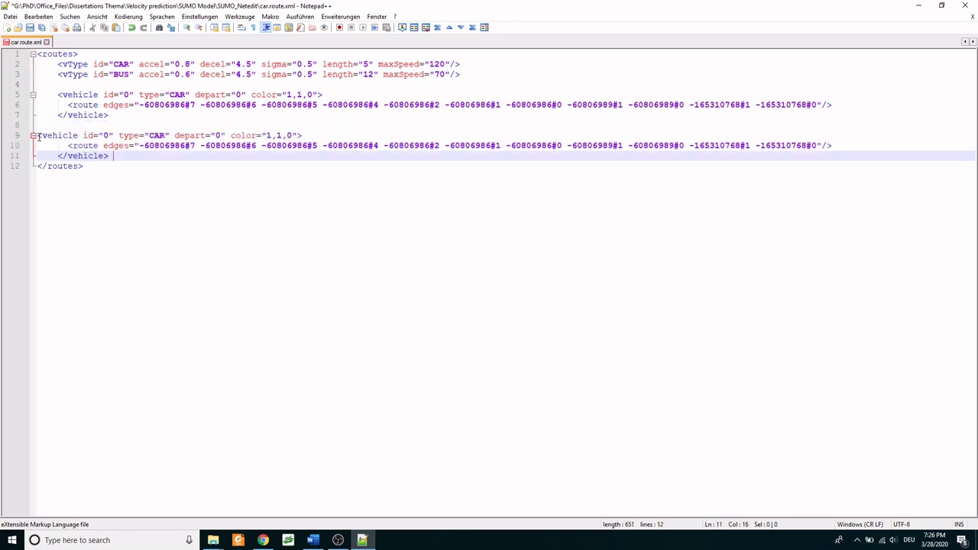
{"action": "left_click", "coordinate": [38, 136]}
{"action": "key", "text": "Tab"}
{"action": "left_click", "coordinate": [114, 156]}
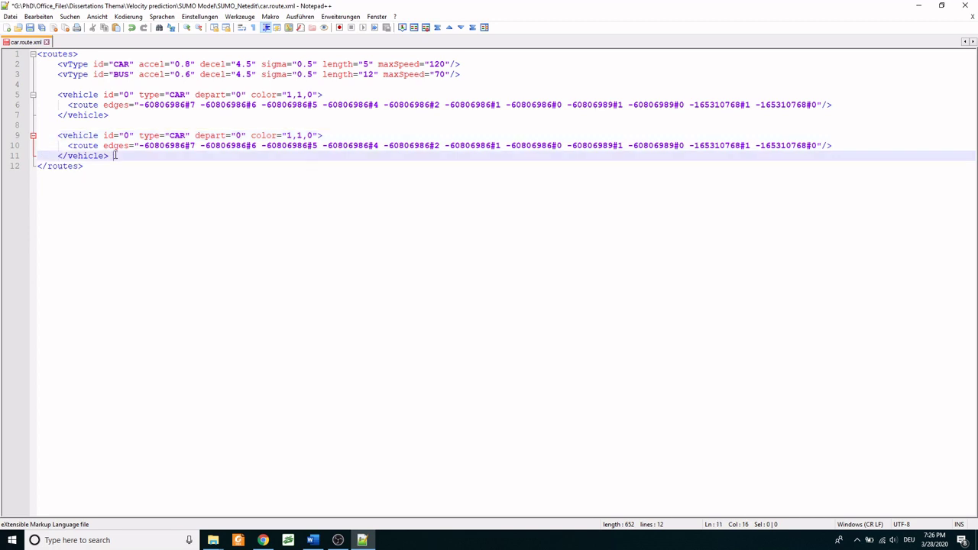
{"action": "key", "text": "Return"}
- Set the copied vehicle to id 1, type BUS and depart 1
{"action": "double_click", "coordinate": [128, 135]}
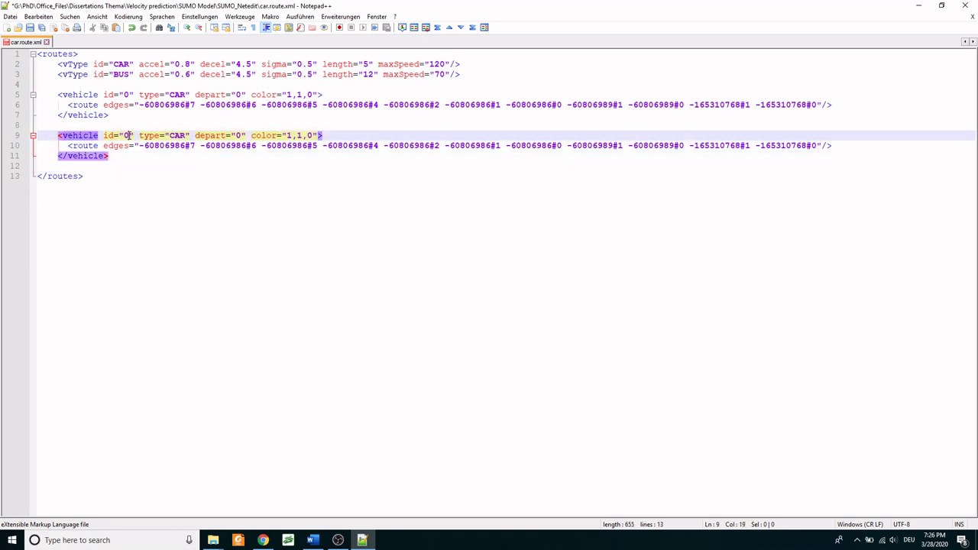
{"action": "type", "text": "1"}
{"action": "double_click", "coordinate": [171, 135]}
{"action": "type", "text": "BUS"}
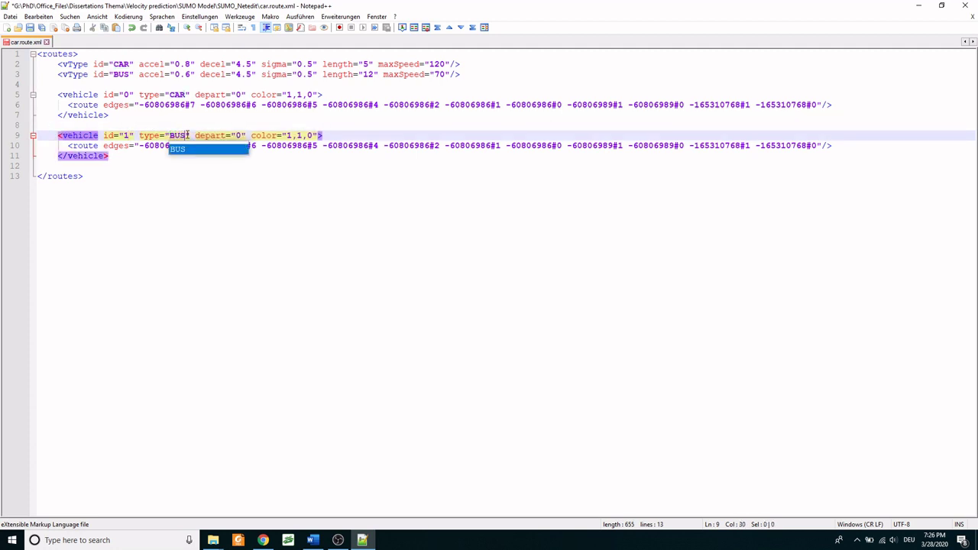
{"action": "left_click", "coordinate": [186, 176]}
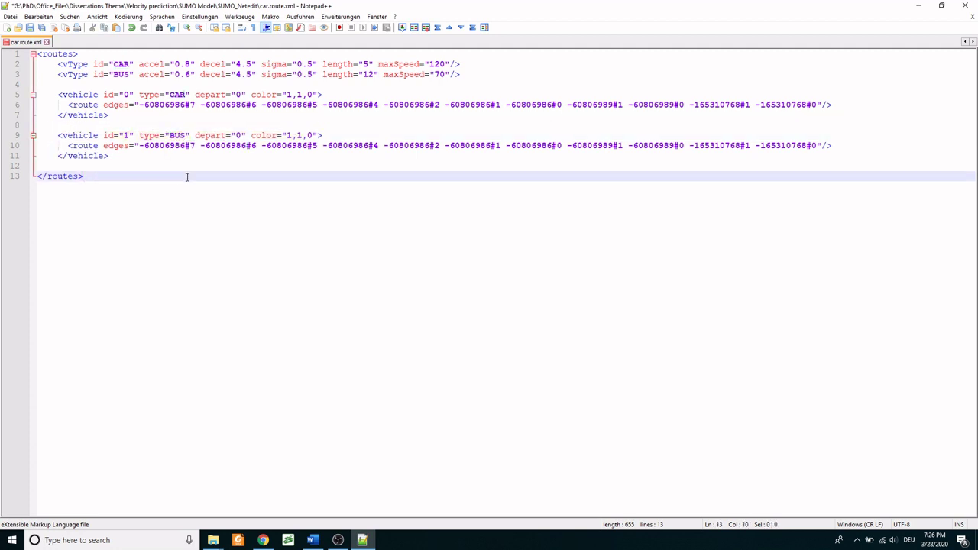
{"action": "double_click", "coordinate": [237, 135]}
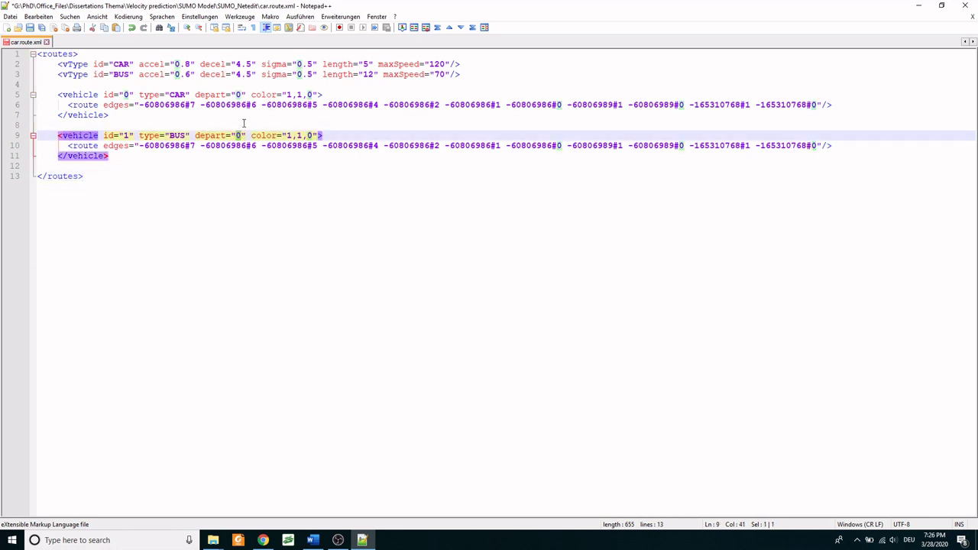
{"action": "type", "text": "1"}
{"action": "left_click", "coordinate": [273, 179]}
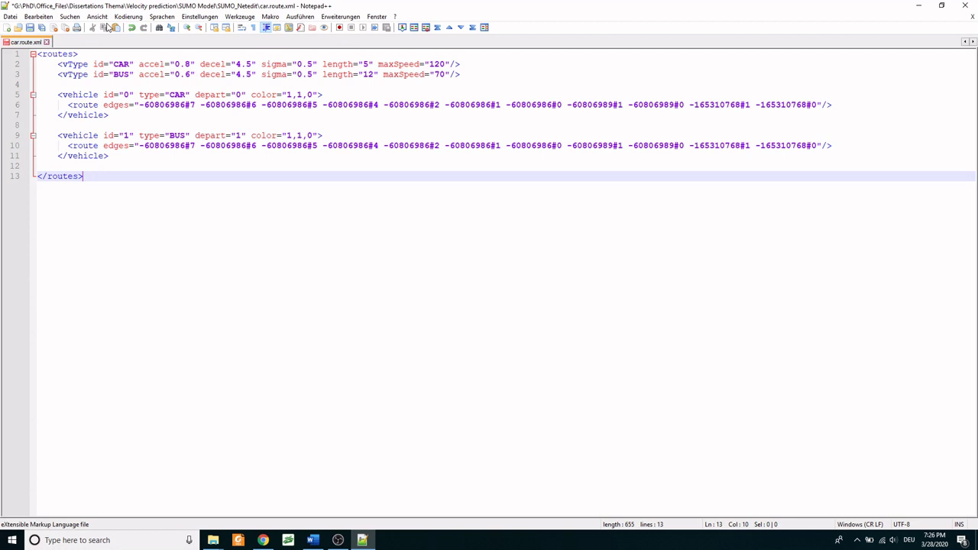
- Save car.route.xml and close that editor window
{"action": "left_click", "coordinate": [9, 16]}
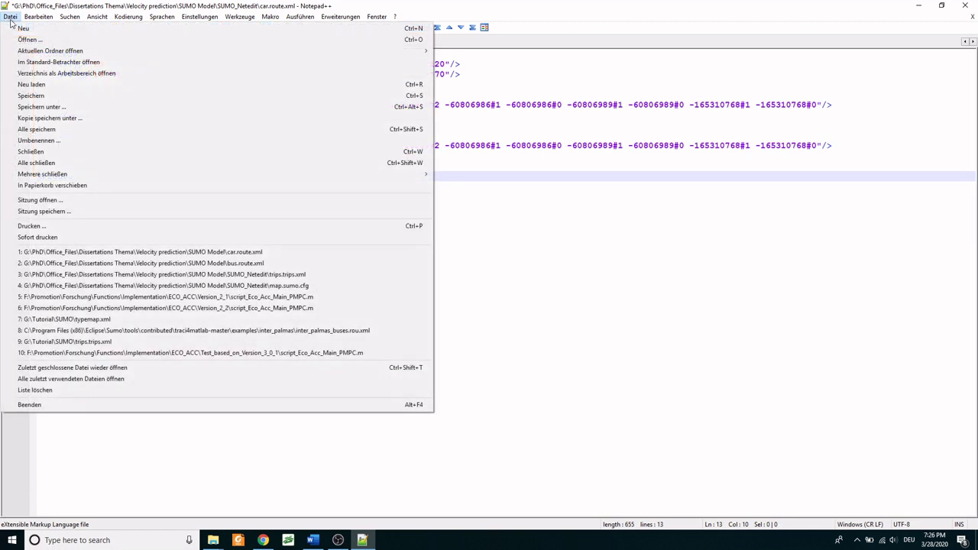
{"action": "left_click", "coordinate": [35, 96]}
{"action": "key", "text": "alt+F4"}
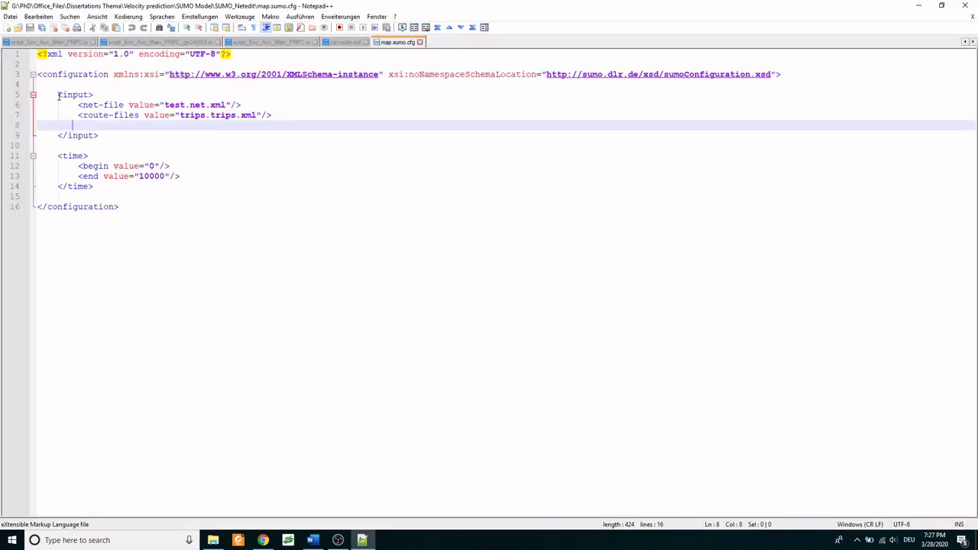
- In map.sumo.cfg, change the route-files value from trips.trips.xml to car.route.xml
{"action": "left_click_drag", "start_coordinate": [58, 94], "coordinate": [250, 104]}
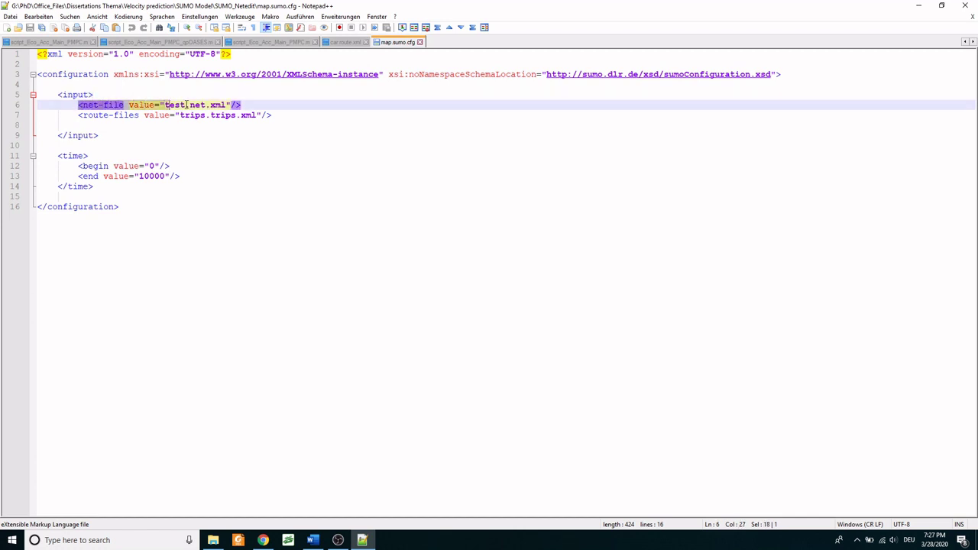
{"action": "left_click", "coordinate": [250, 105]}
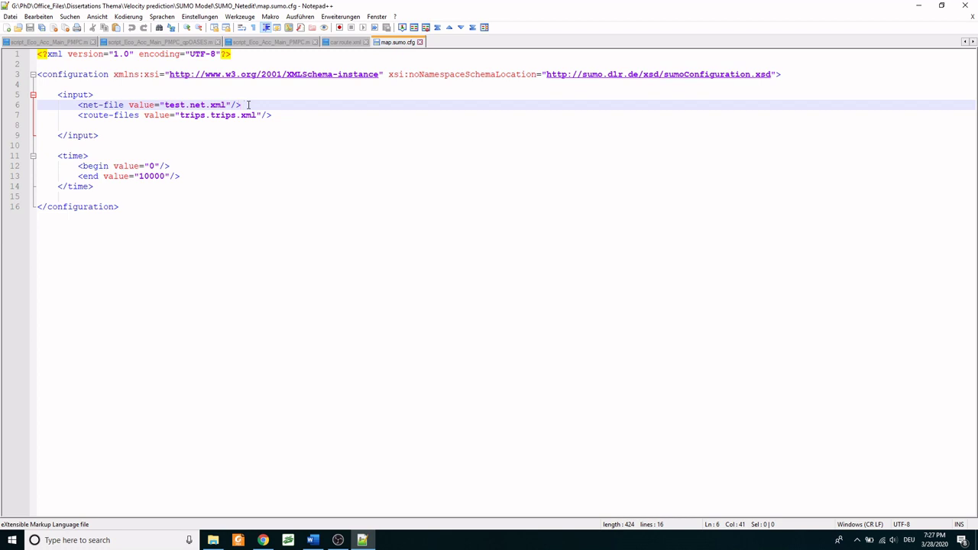
{"action": "left_click_drag", "start_coordinate": [76, 115], "coordinate": [279, 116]}
{"action": "left_click", "coordinate": [279, 115]}
{"action": "left_click", "coordinate": [77, 115]}
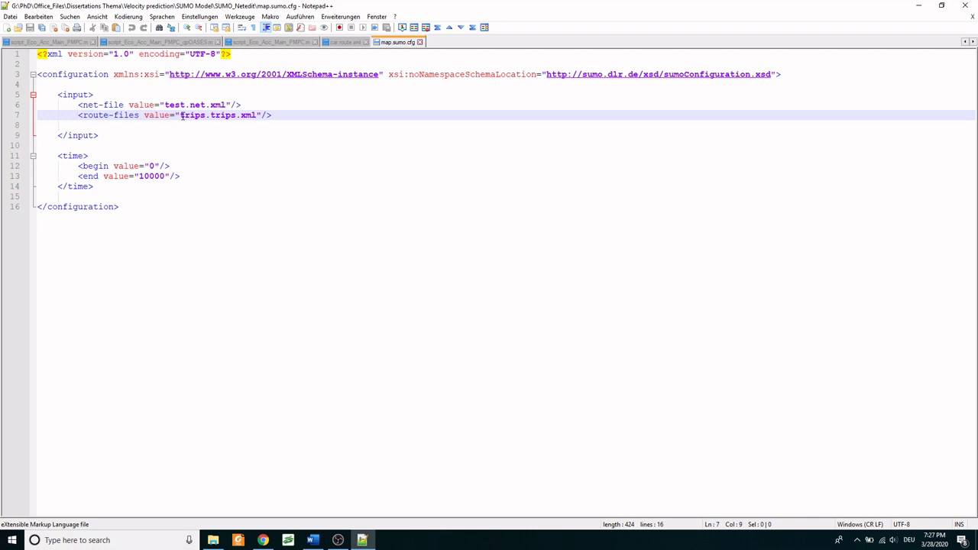
{"action": "left_click_drag", "start_coordinate": [181, 114], "coordinate": [235, 117]}
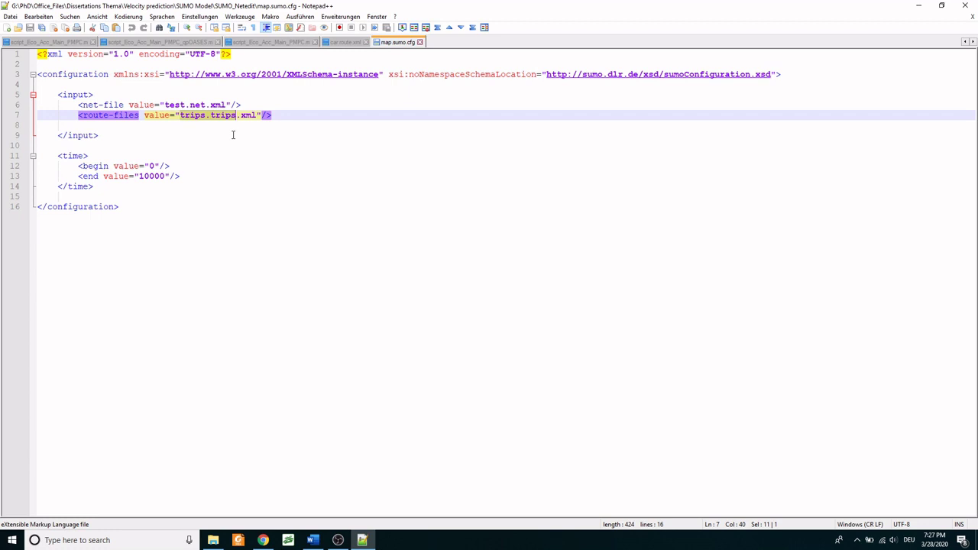
{"action": "type", "text": "ca"}
{"action": "type", "text": "r.r"}
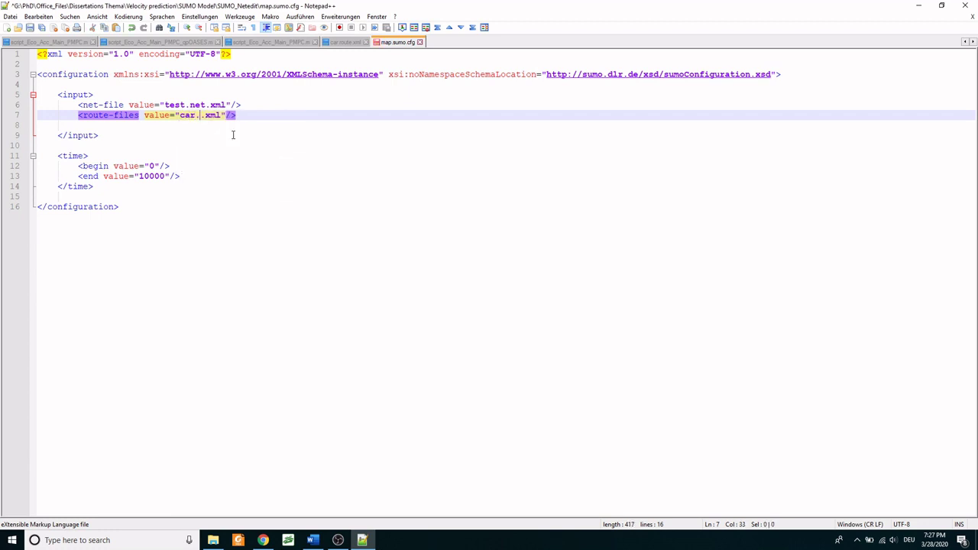
{"action": "type", "text": "oute"}
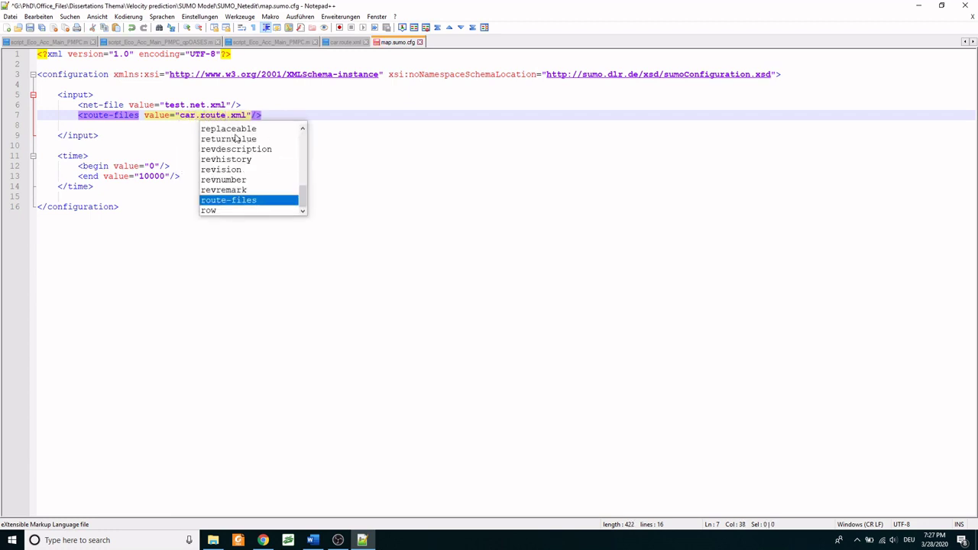
{"action": "left_click", "coordinate": [334, 116]}
- Set the end time to 50 and add an output block with fcd-output fcd.xml and fcd-output.geo true
{"action": "left_click_drag", "start_coordinate": [165, 176], "coordinate": [139, 176]}
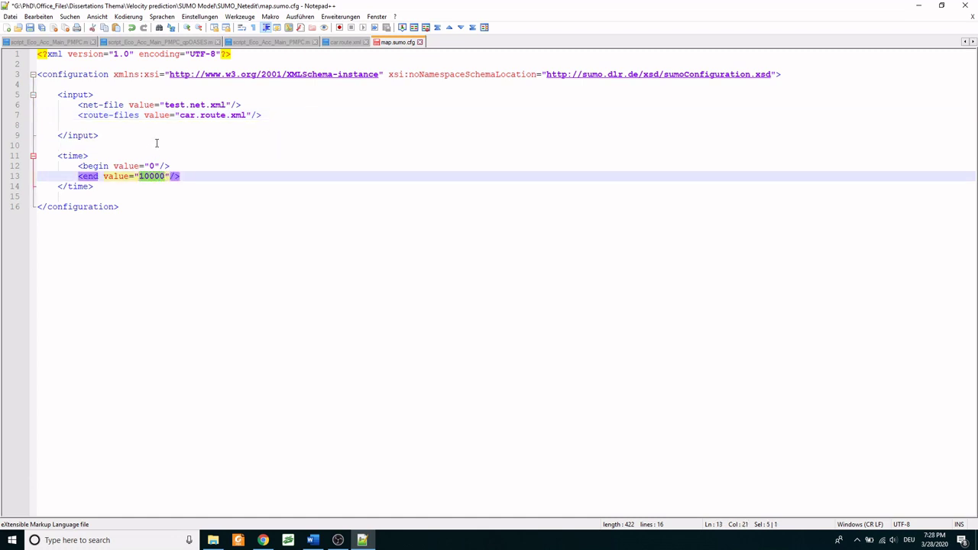
{"action": "type", "text": "50"}
{"action": "left_click", "coordinate": [159, 196]}
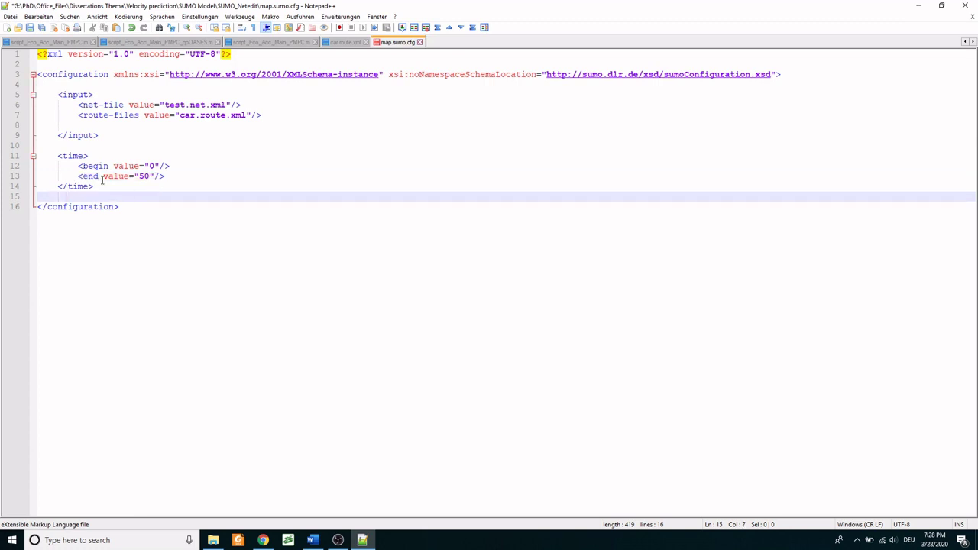
{"action": "key", "text": "Return"}
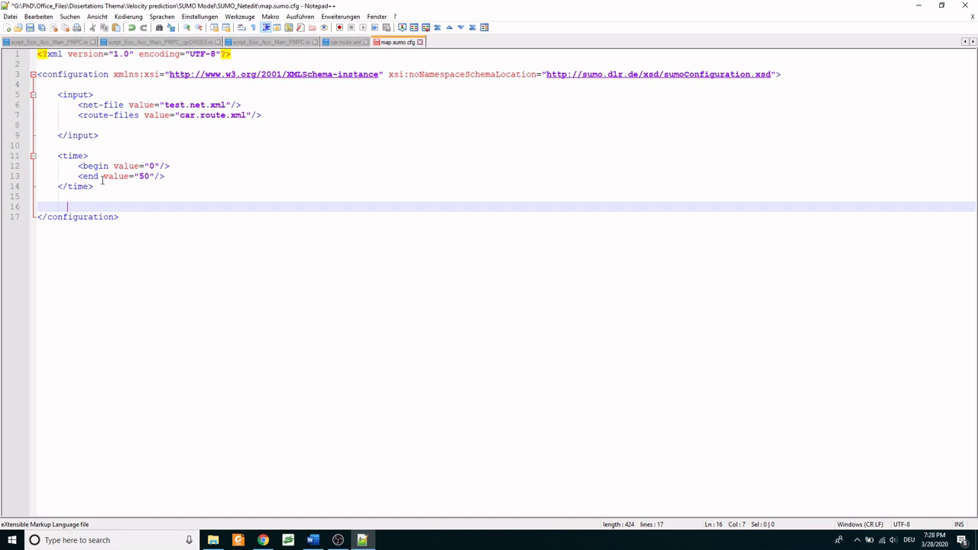
{"action": "key", "text": "Return"}
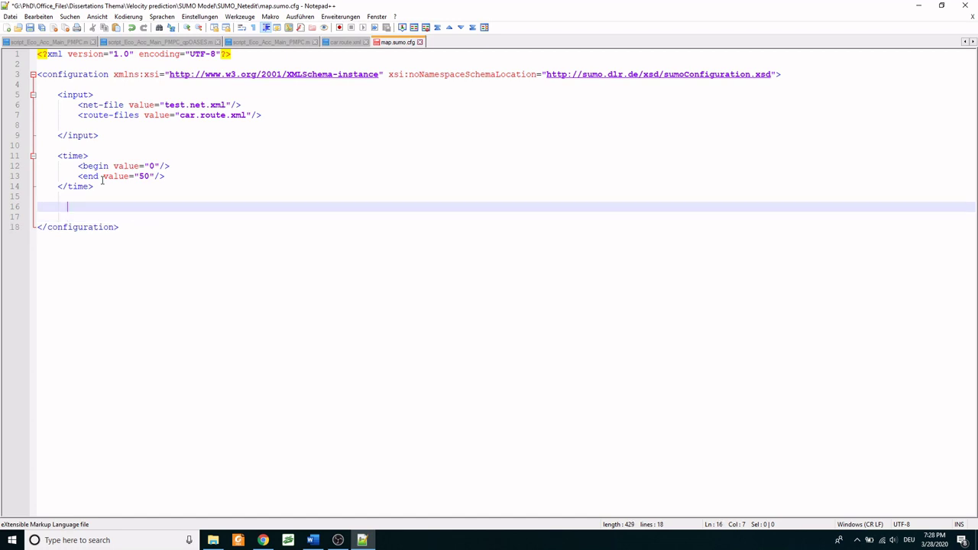
{"action": "type", "text": "<output>         <fcd-output value=\"fcd.xml\"/>        <fcd-output.geo value=\"true\"/>    </output>"}
{"action": "left_click_drag", "start_coordinate": [73, 227], "coordinate": [230, 228]}
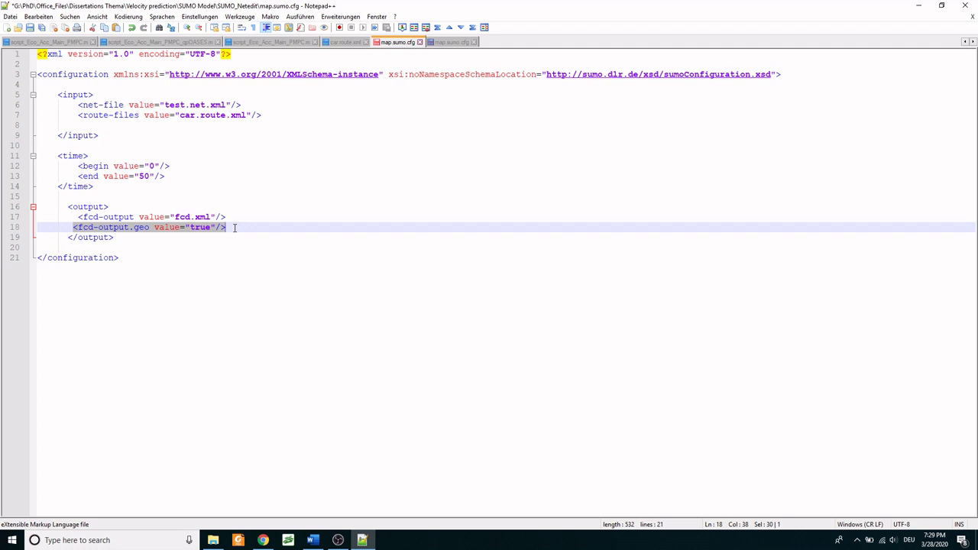
- Save map.sumo.cfg and close Notepad++
{"action": "left_click", "coordinate": [216, 257]}
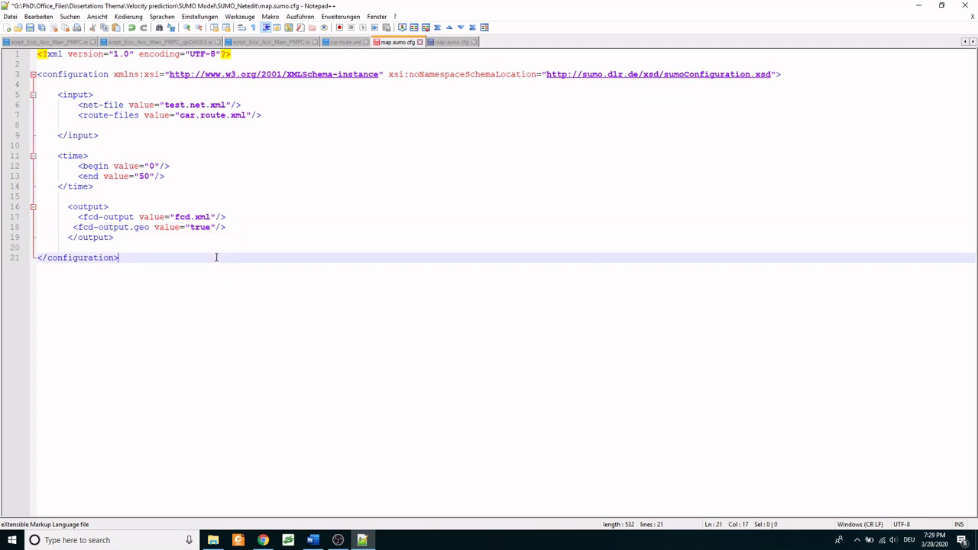
{"action": "left_click", "coordinate": [160, 243]}
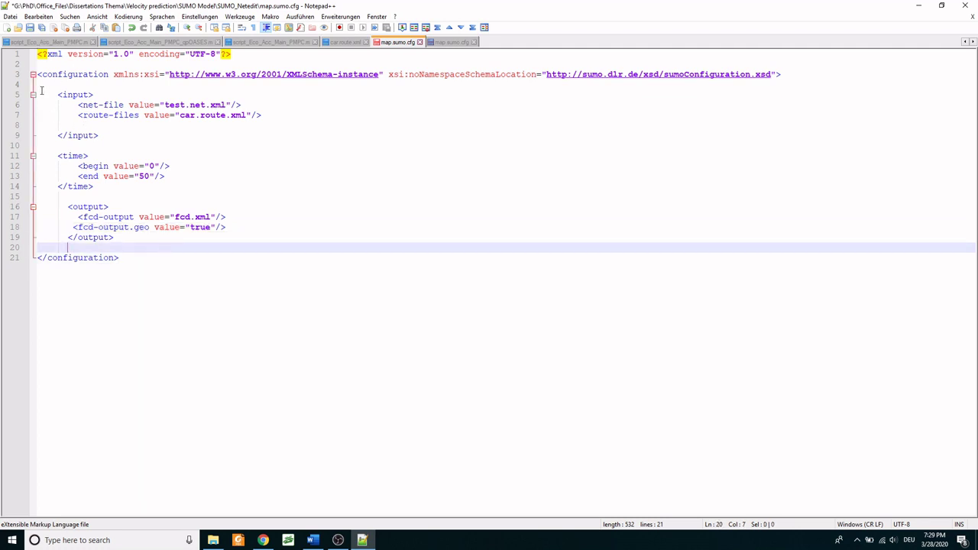
{"action": "left_click", "coordinate": [10, 16]}
{"action": "left_click", "coordinate": [27, 96]}
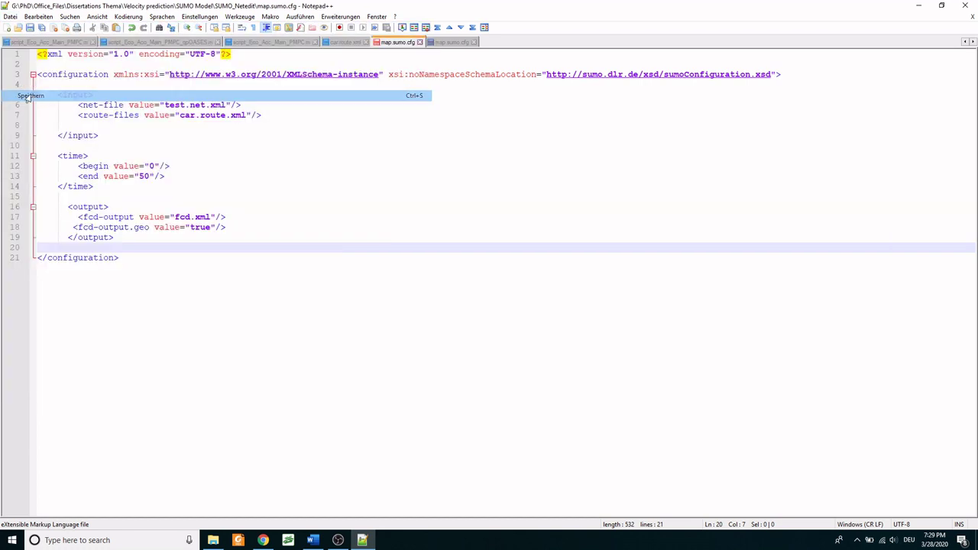
{"action": "left_click", "coordinate": [186, 176]}
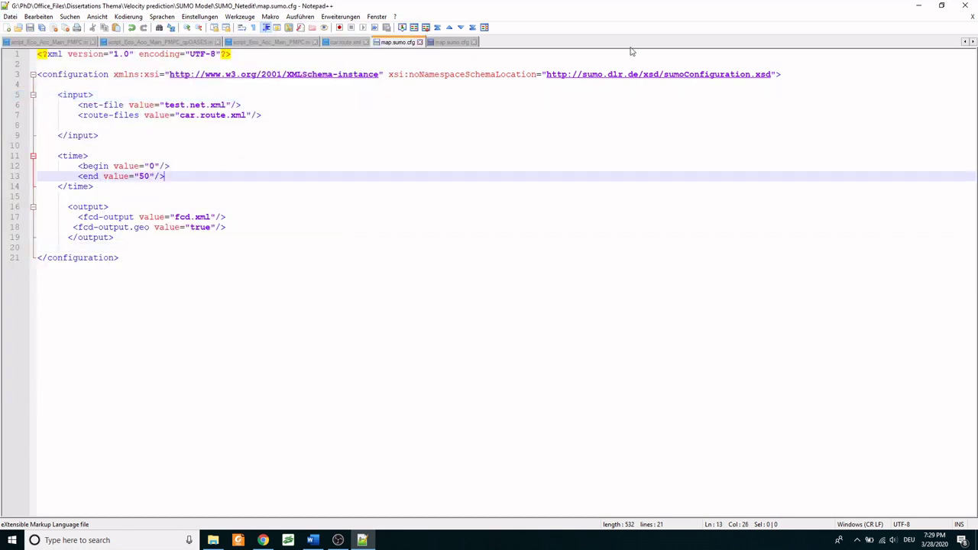
{"action": "left_click", "coordinate": [971, 7]}
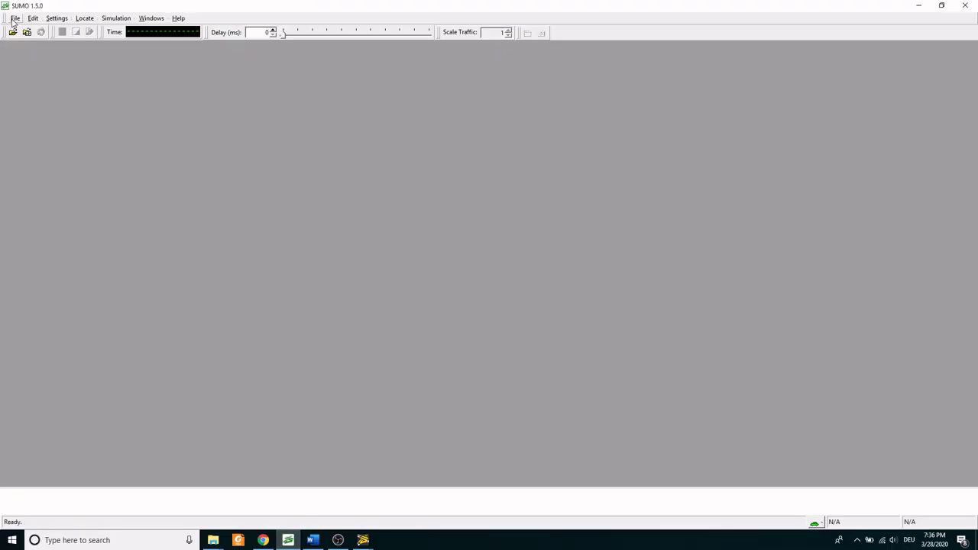
{"action": "left_click", "coordinate": [15, 19]}
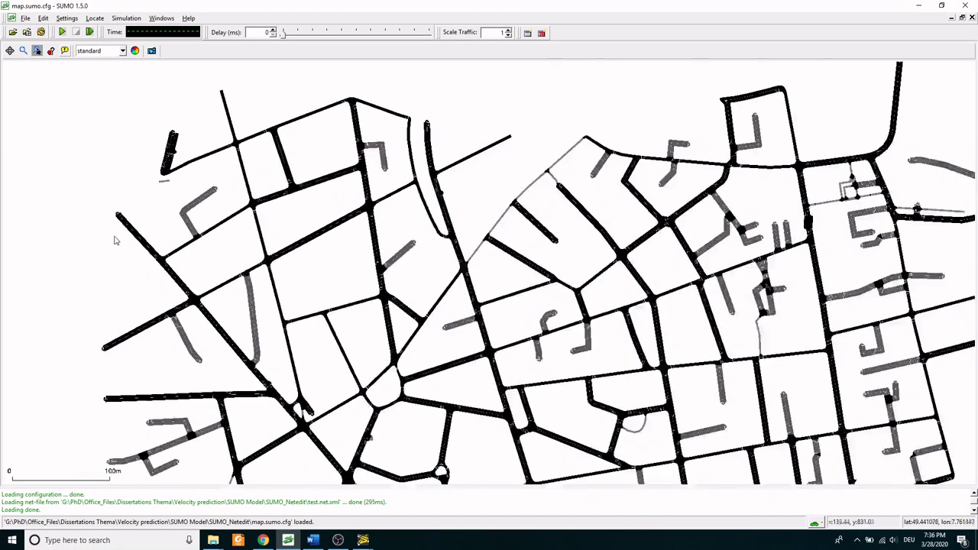
- Run map.sumo.cfg with a 500 ms delay, following the vehicles until it ends at time 49
{"action": "scroll", "coordinate": [114, 238], "scroll_direction": "up", "scroll_amount": 3}
{"action": "scroll", "coordinate": [115, 237], "scroll_direction": "up", "scroll_amount": 3}
{"action": "scroll", "coordinate": [137, 233], "scroll_direction": "up", "scroll_amount": 3}
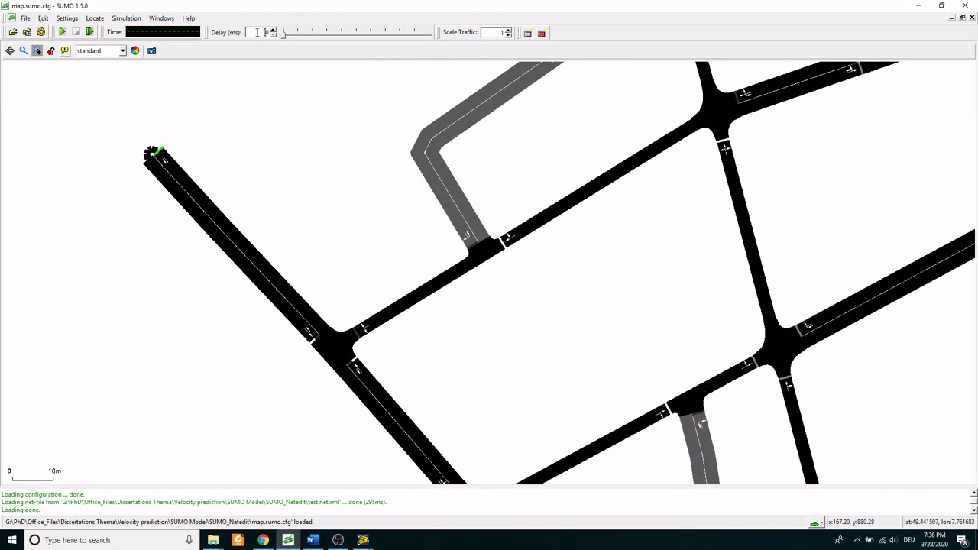
{"action": "type", "text": "500"}
{"action": "left_click", "coordinate": [62, 32]}
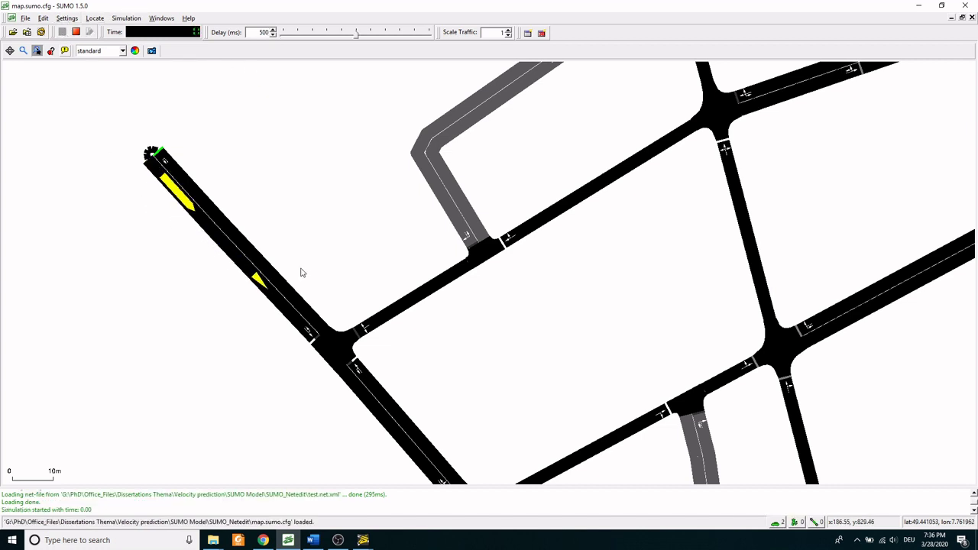
{"action": "scroll", "coordinate": [306, 275], "scroll_direction": "down", "scroll_amount": 2}
{"action": "scroll", "coordinate": [408, 366], "scroll_direction": "up", "scroll_amount": 2}
{"action": "scroll", "coordinate": [411, 273], "scroll_direction": "up", "scroll_amount": 2}
{"action": "mouse_move", "coordinate": [411, 274]}
{"action": "left_mouse_down"}
{"action": "mouse_move", "coordinate": [537, 397]}
{"action": "mouse_move", "coordinate": [466, 301]}
{"action": "mouse_move", "coordinate": [550, 356]}
{"action": "mouse_move", "coordinate": [585, 360]}
{"action": "left_mouse_up"}
{"action": "scroll", "coordinate": [604, 380], "scroll_direction": "down", "scroll_amount": 1}
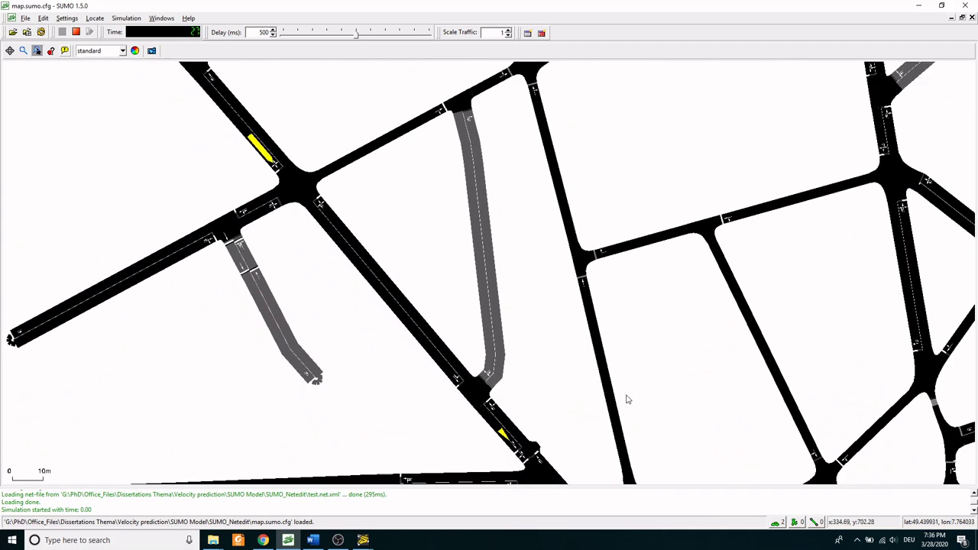
{"action": "left_click_drag", "start_coordinate": [624, 399], "coordinate": [519, 273]}
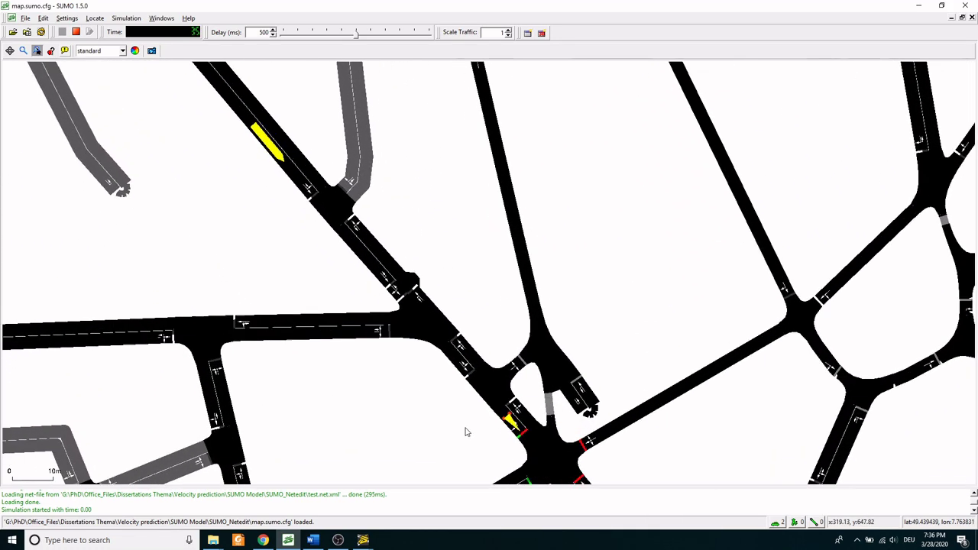
{"action": "scroll", "coordinate": [463, 421], "scroll_direction": "up", "scroll_amount": 1}
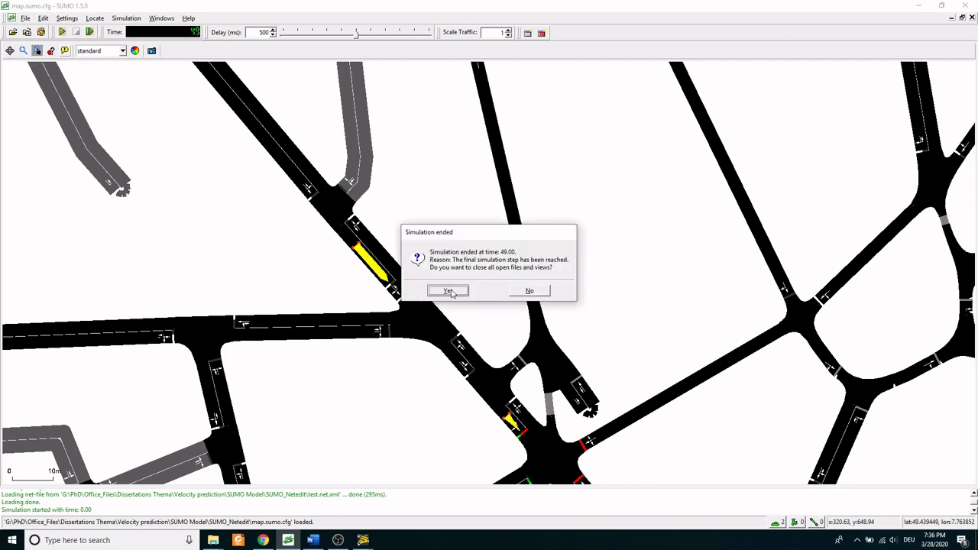
{"action": "left_click", "coordinate": [451, 293]}
- Close SUMO GUI and open fcd.xml from the SUMO_Netedit folder with Edit with Notepad++
{"action": "left_click", "coordinate": [964, 7]}
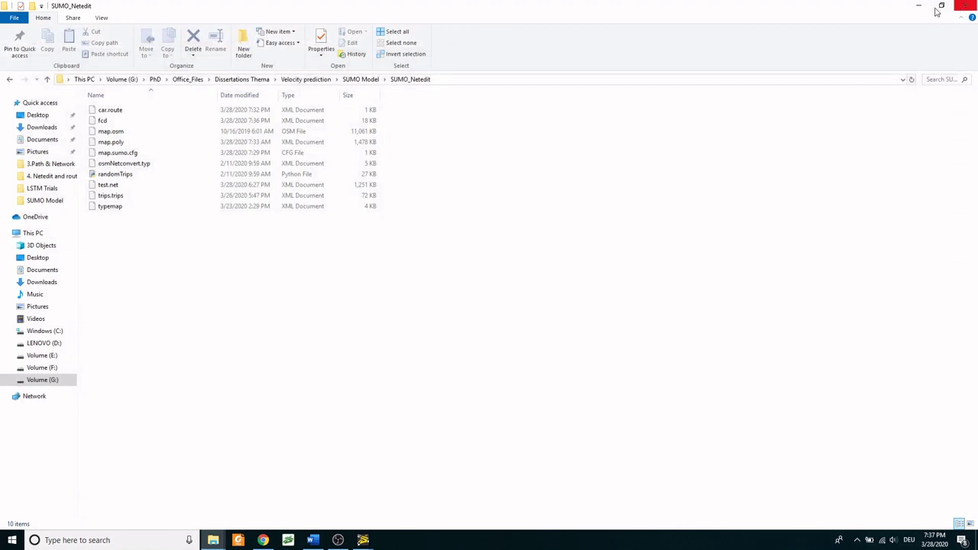
{"action": "left_click", "coordinate": [118, 122]}
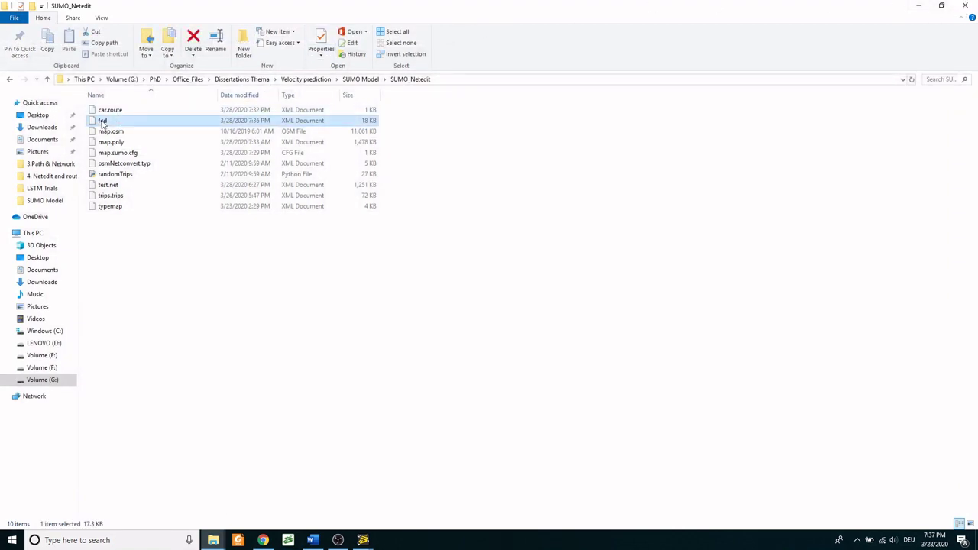
{"action": "right_click", "coordinate": [102, 122]}
{"action": "left_click", "coordinate": [128, 173]}
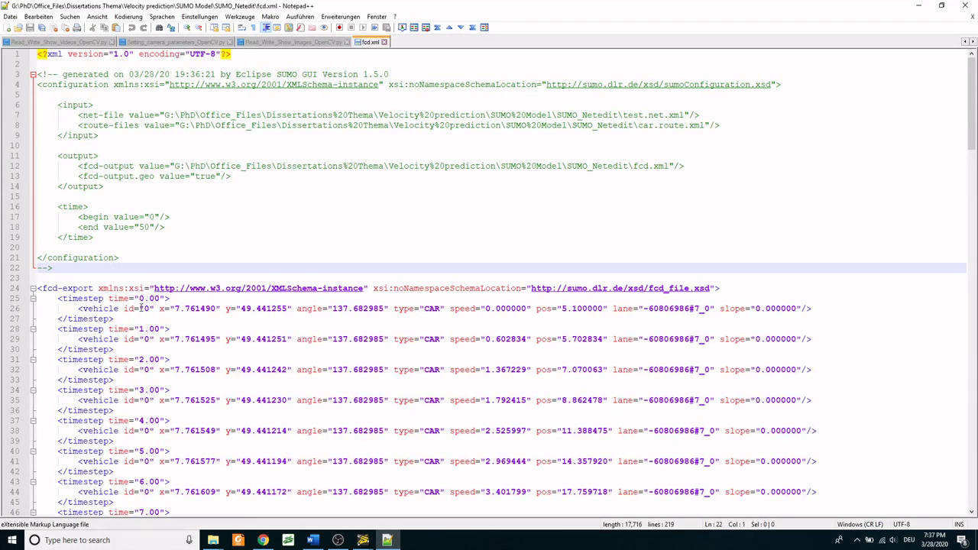
{"action": "double_click", "coordinate": [147, 307]}
{"action": "mouse_move", "coordinate": [138, 329]}
{"action": "left_mouse_down"}
{"action": "mouse_move", "coordinate": [161, 329]}
{"action": "mouse_move", "coordinate": [161, 359]}
{"action": "left_mouse_up"}
{"action": "scroll", "coordinate": [172, 336], "scroll_direction": "down", "scroll_amount": 9}
{"action": "scroll", "coordinate": [180, 332], "scroll_direction": "down", "scroll_amount": 15}
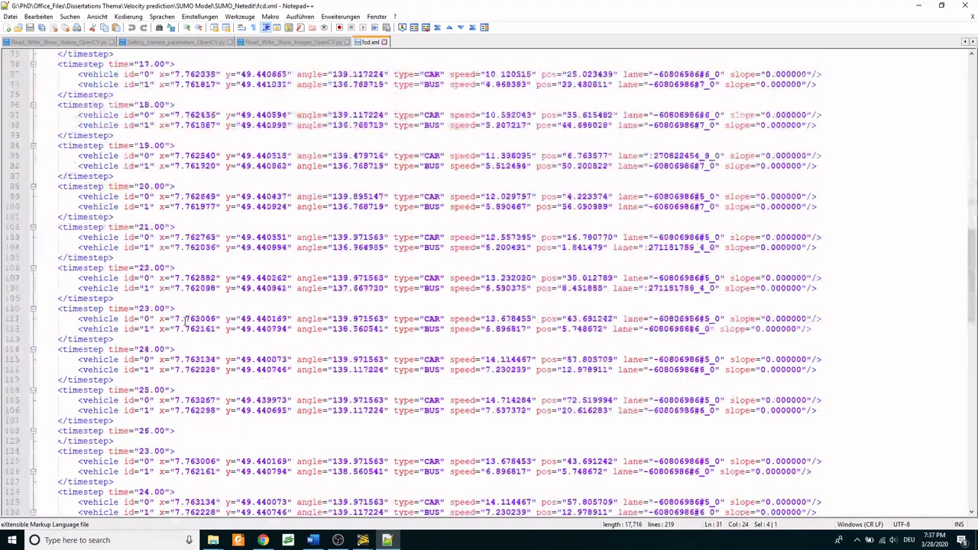
{"action": "scroll", "coordinate": [187, 329], "scroll_direction": "up", "scroll_amount": 14}
{"action": "scroll", "coordinate": [198, 325], "scroll_direction": "up", "scroll_amount": 5}
{"action": "scroll", "coordinate": [217, 205], "scroll_direction": "up", "scroll_amount": 9}
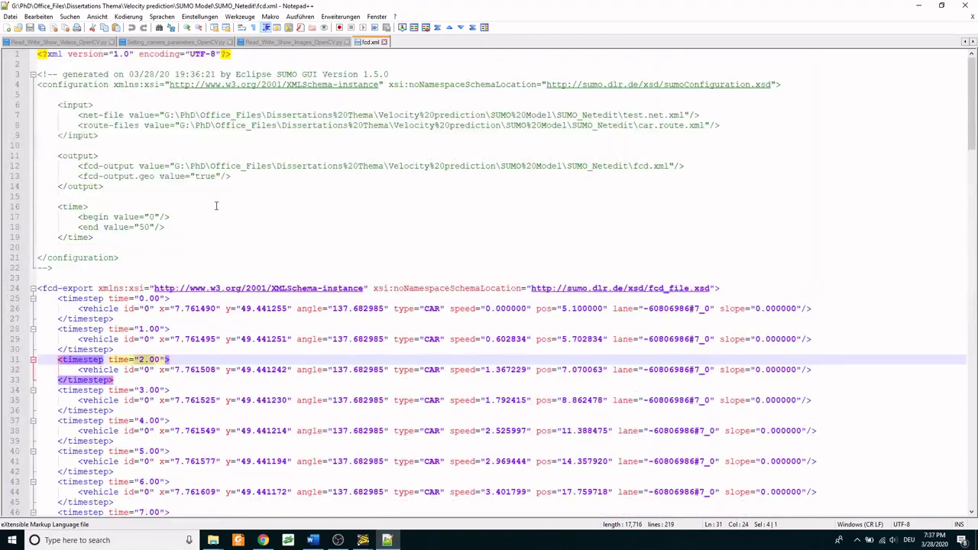
{"action": "left_click", "coordinate": [208, 259]}
{"action": "left_click_drag", "start_coordinate": [174, 308], "coordinate": [799, 309]}
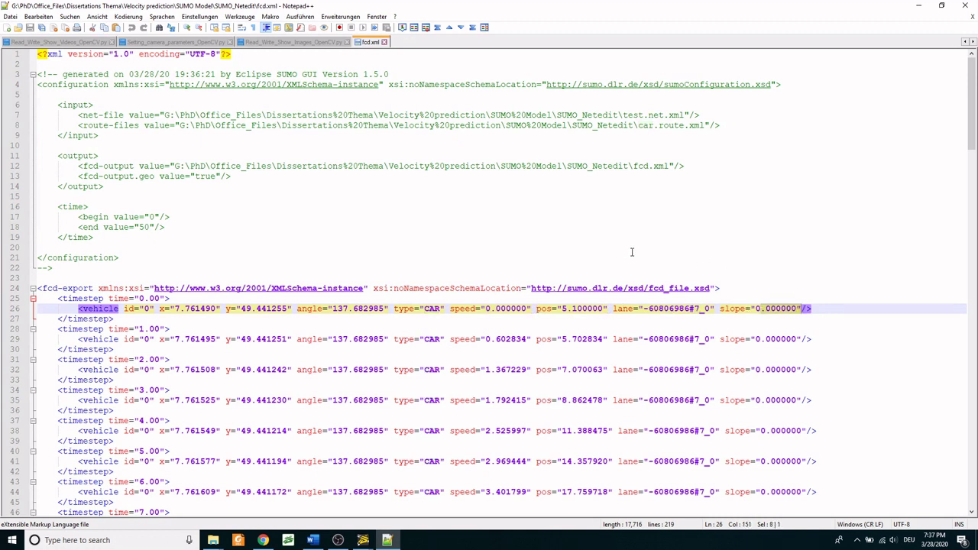